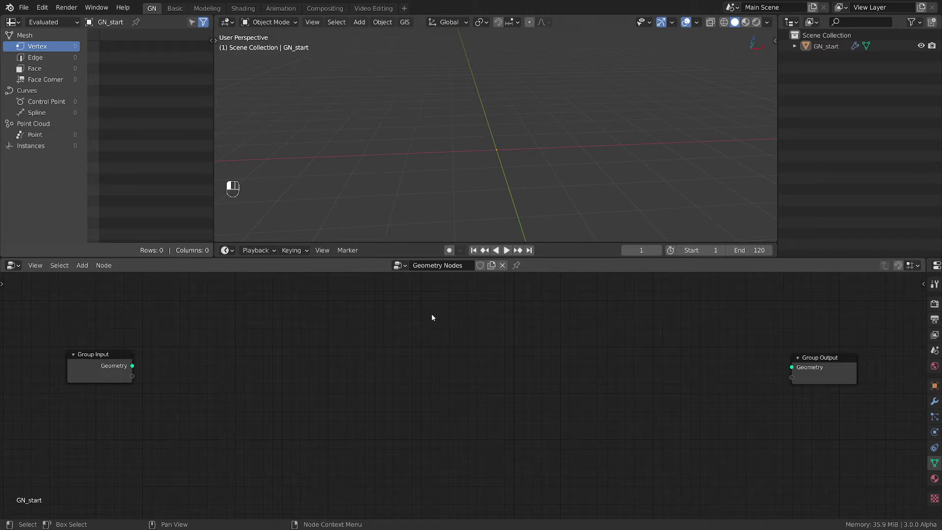
Add a UV Sphere node to the node tree and link its geometry to the Group Output
key(shift+a)
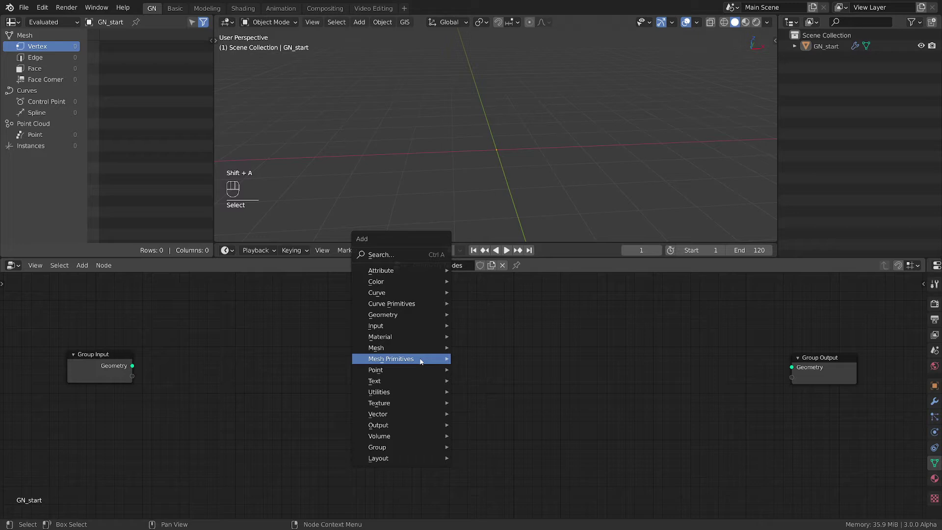
mouse_move(421, 358)
click(483, 443)
click(578, 391)
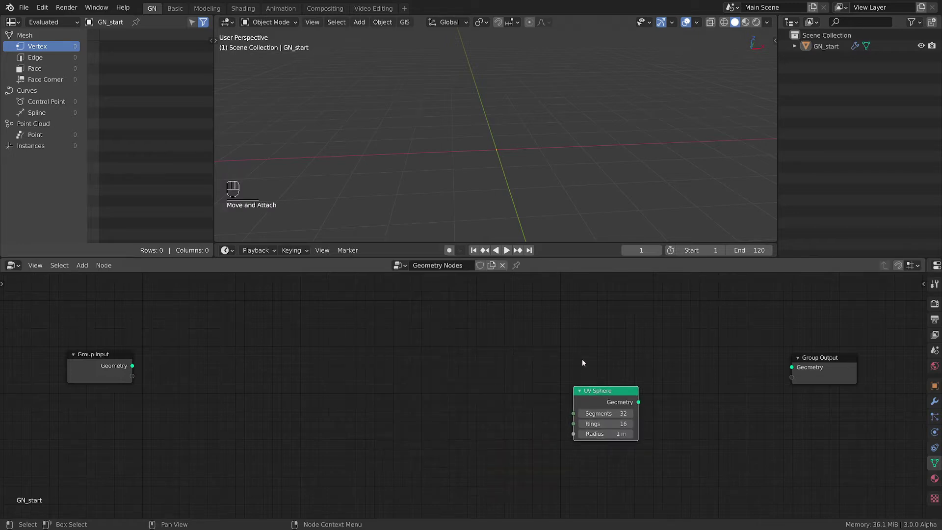
drag(584, 326, 819, 459)
key(f)
scroll(532, 388, up, 1)
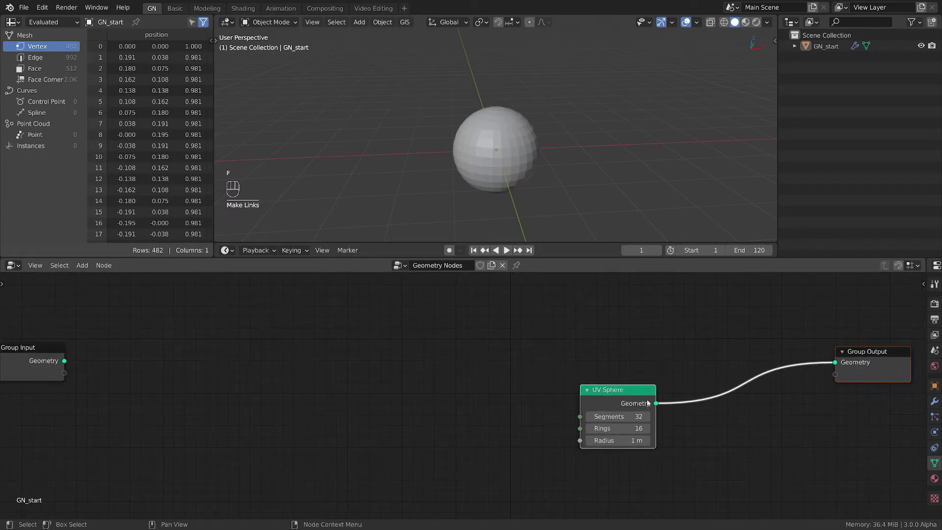
Set the UV Sphere node's radius to 0.2 m
click(630, 443)
key(Return)
click(635, 353)
Insert an Attribute Fill node on the link between the UV Sphere and the Group Output
key(shift+a)
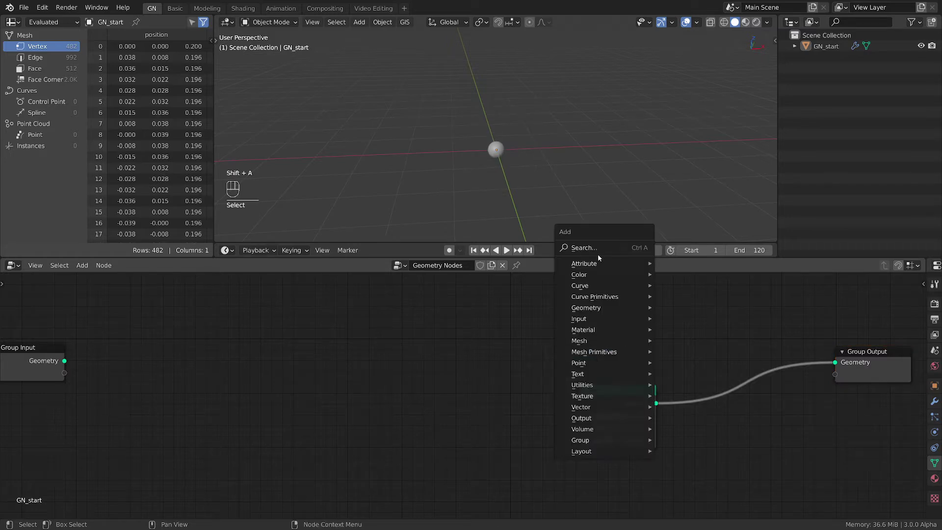
mouse_move(589, 263)
click(687, 327)
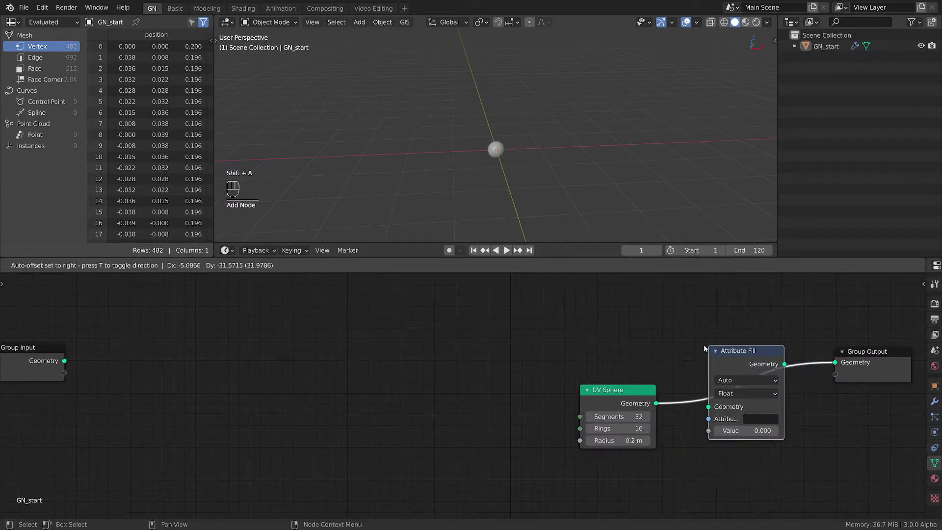
click(703, 349)
Set the Attribute Fill node's attribute to shade_smooth and its value to 1
click(760, 418)
click(781, 305)
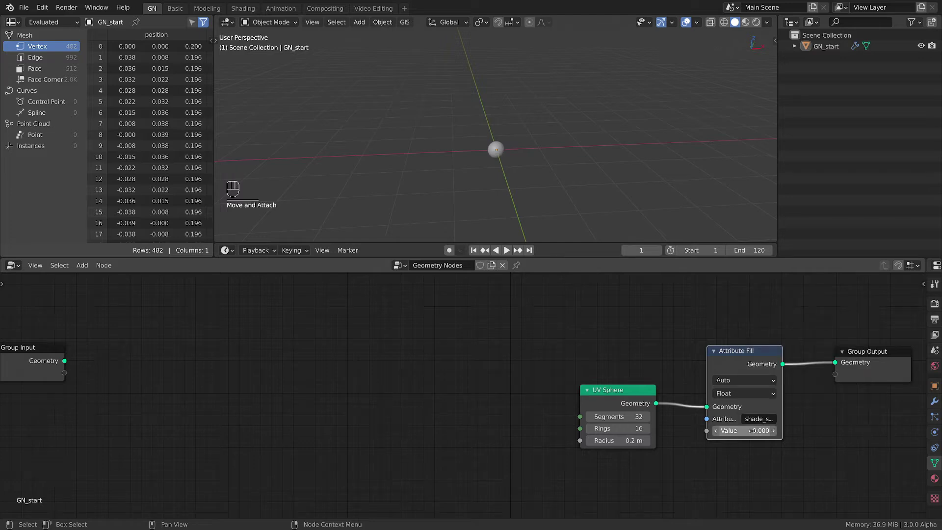
click(751, 431)
text(1)
key(Return)
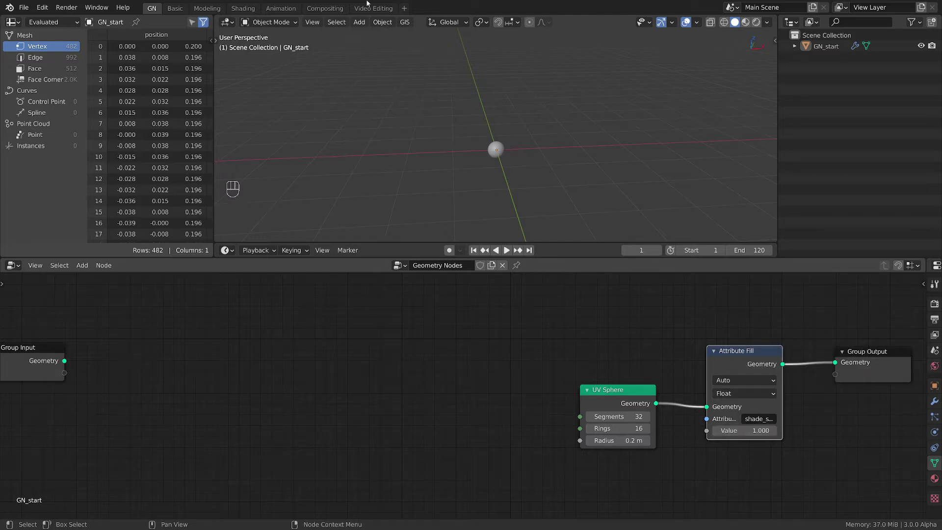
Add a Combine XYZ node in the empty space before the UV Sphere node
middle_drag(464, 169, 474, 172)
click(318, 395)
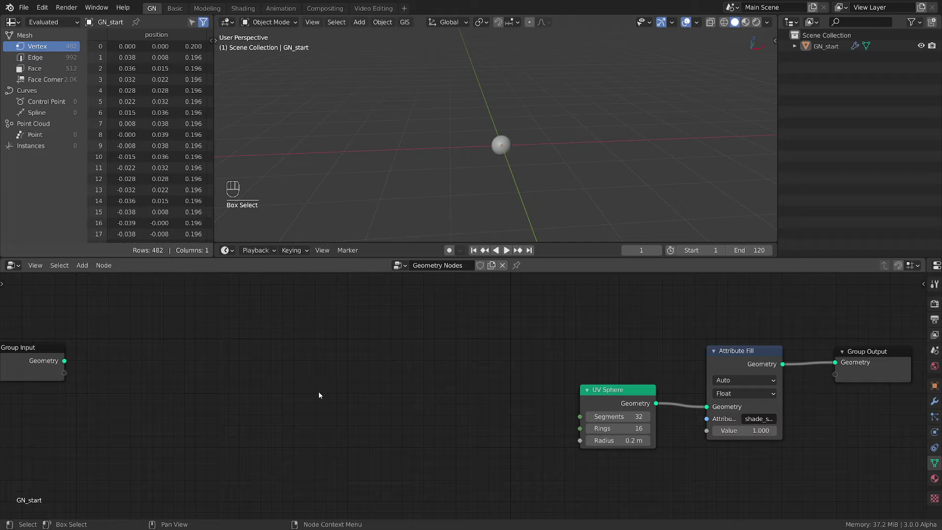
key(shift+a)
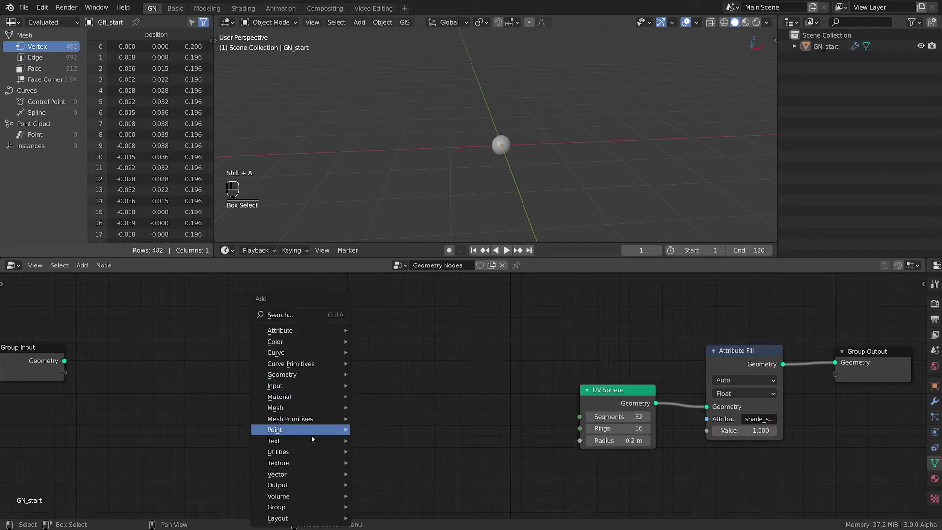
mouse_move(301, 453)
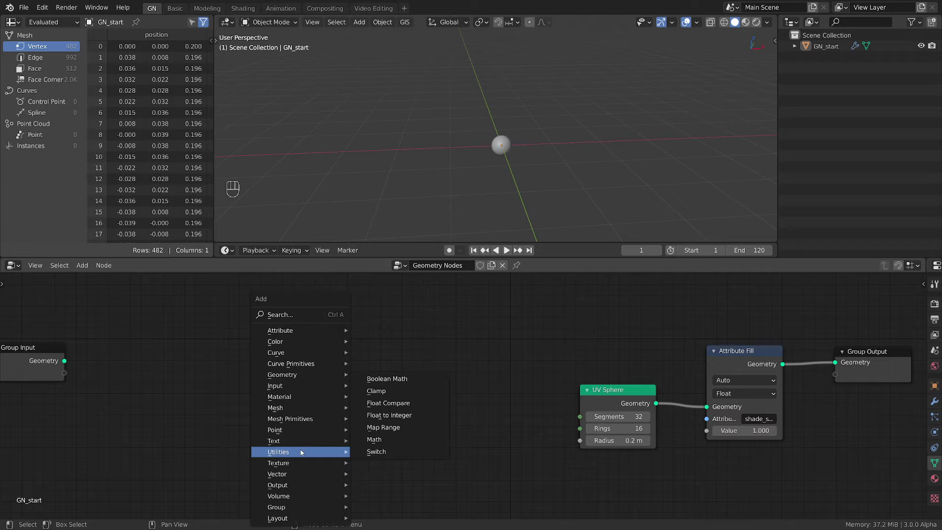
mouse_move(293, 479)
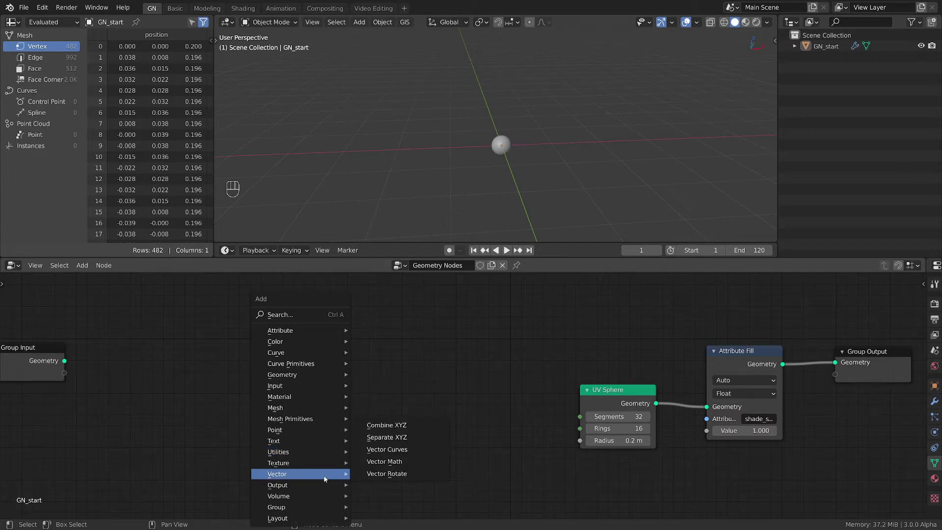
click(392, 425)
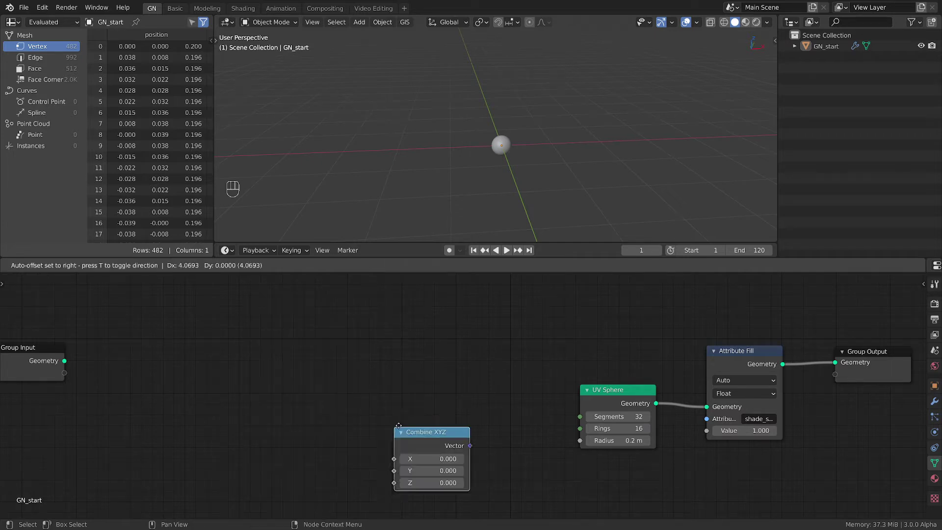
click(438, 361)
Insert a Transform node after Attribute Fill and link the Combine XYZ vector to its Translation
key(shift+a)
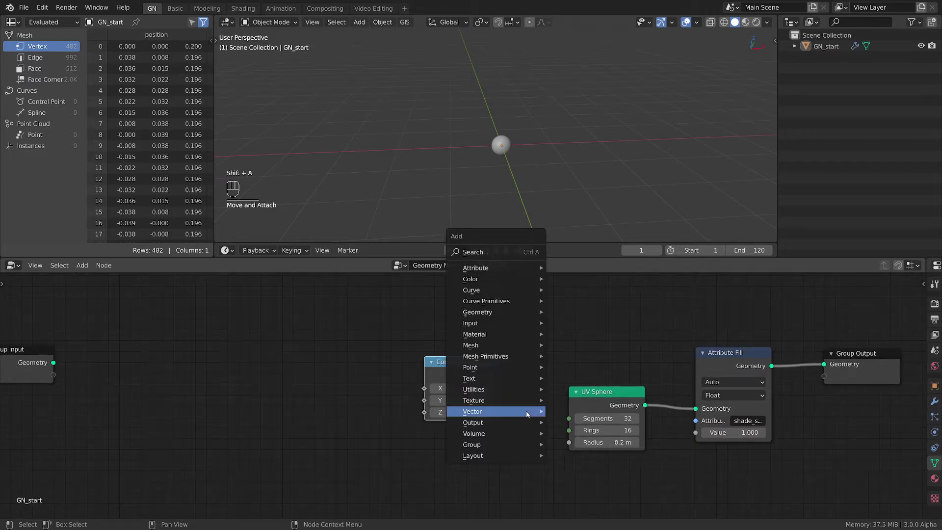
mouse_move(493, 335)
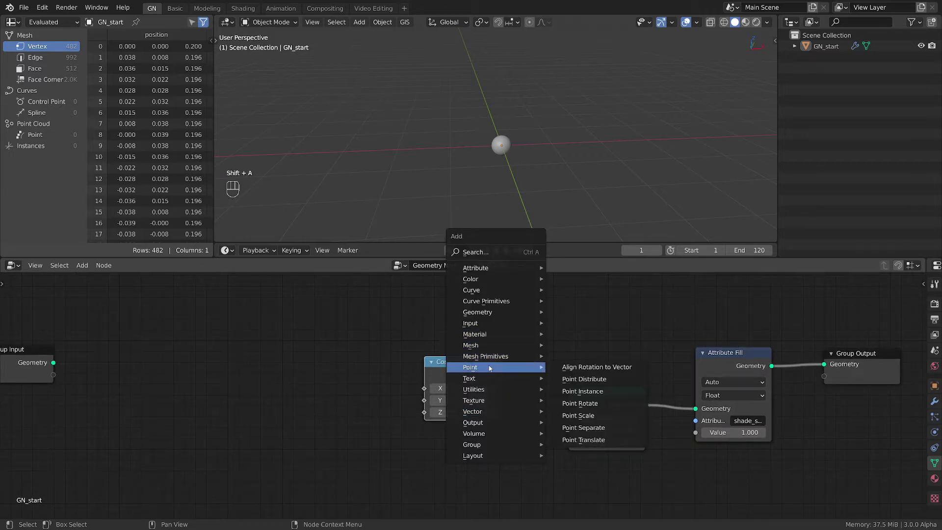
mouse_move(513, 318)
click(576, 385)
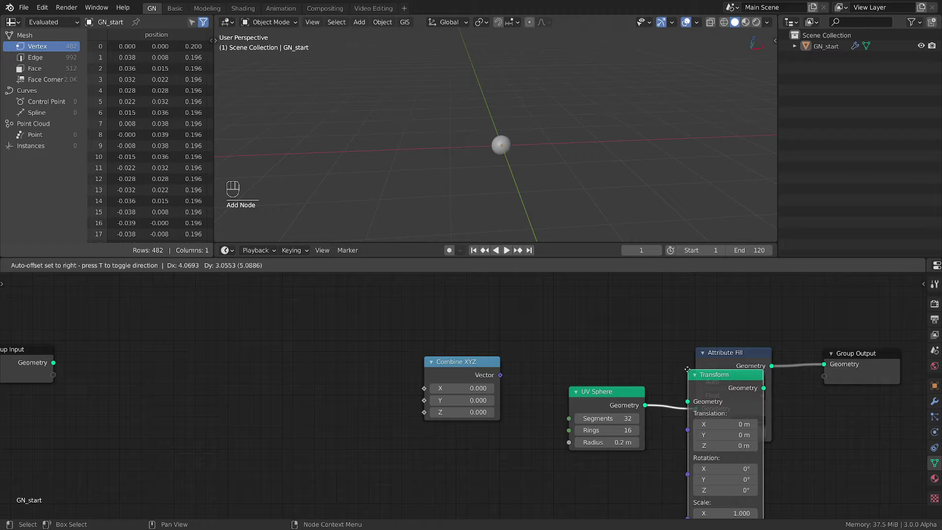
click(724, 397)
drag(500, 375, 815, 372)
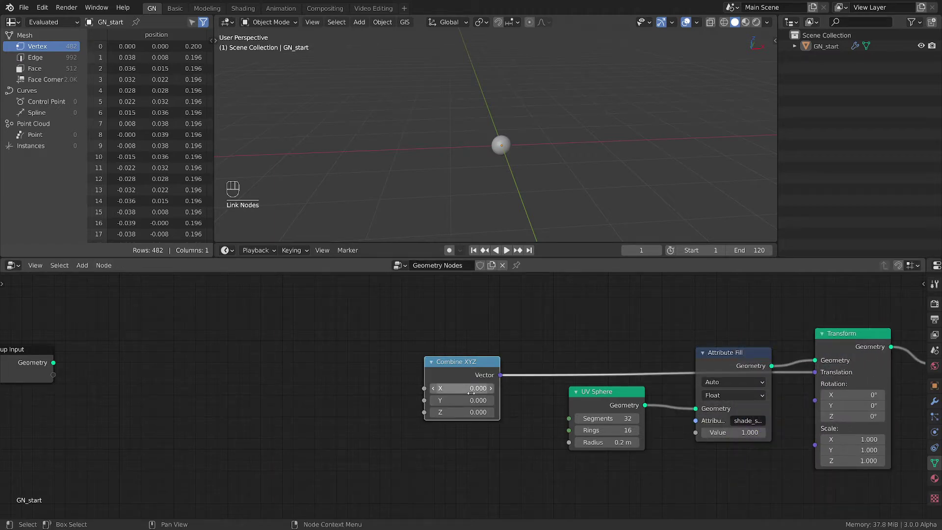
Try varying the Combine XYZ node's X value to move the sphere, and reset it to 0
drag(469, 392, 481, 359)
click(458, 393)
text(0)
key(Return)
Add a Value node between Group Input and Combine XYZ and drive its value with #frame
middle_drag(271, 364, 361, 364)
key(shift+a)
mouse_move(251, 386)
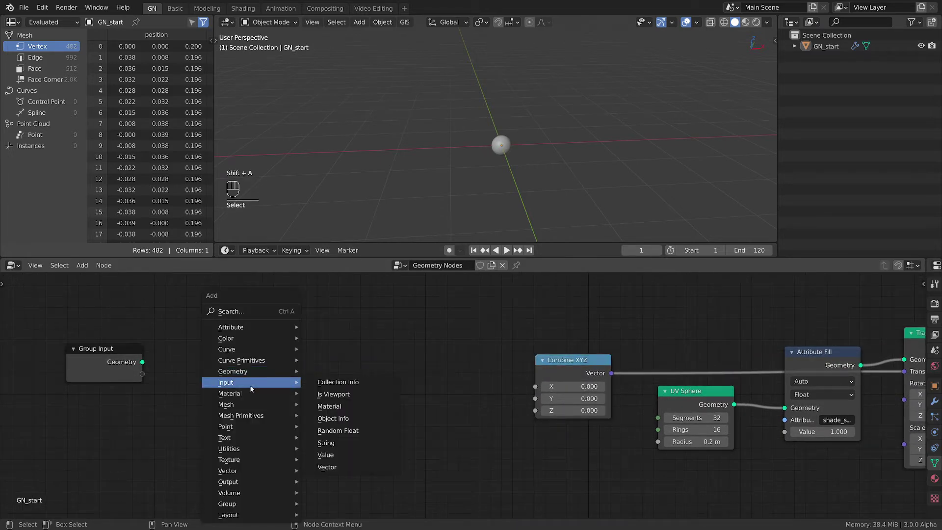
click(327, 455)
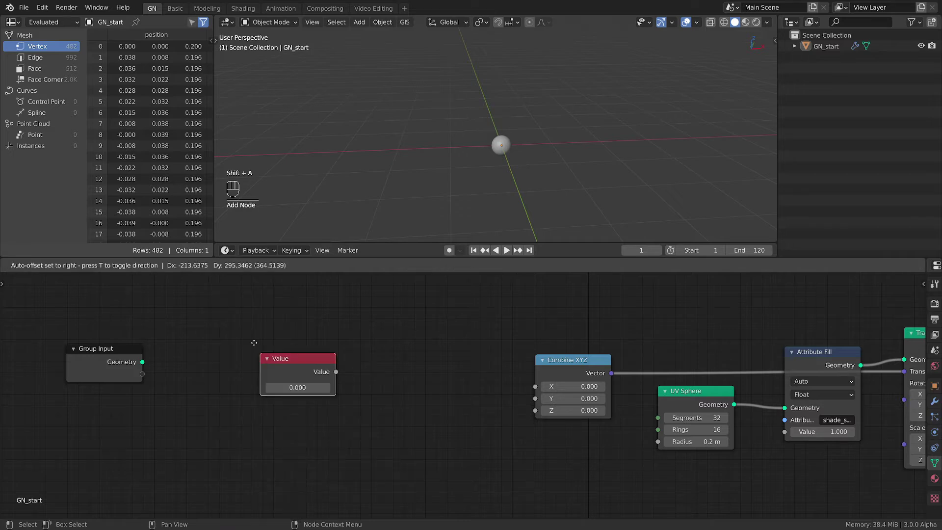
drag(260, 366, 266, 367)
click(265, 367)
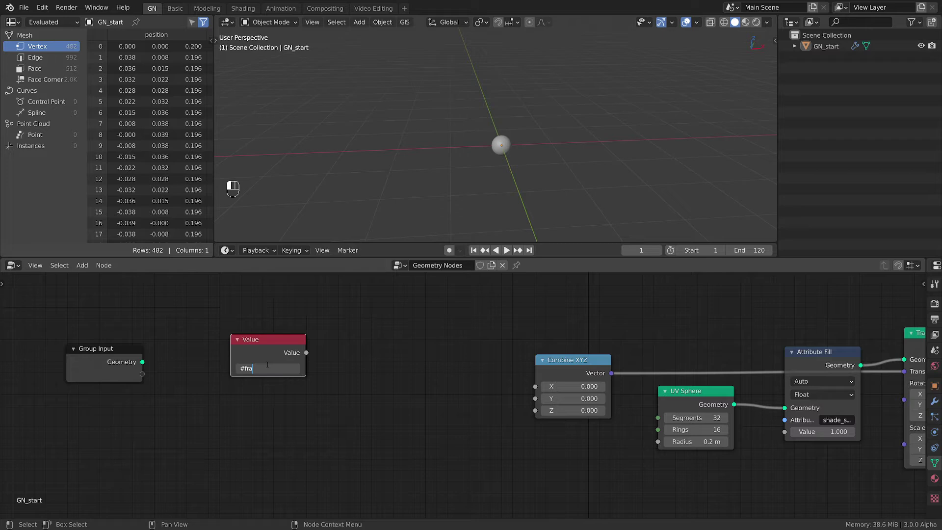
key(Return)
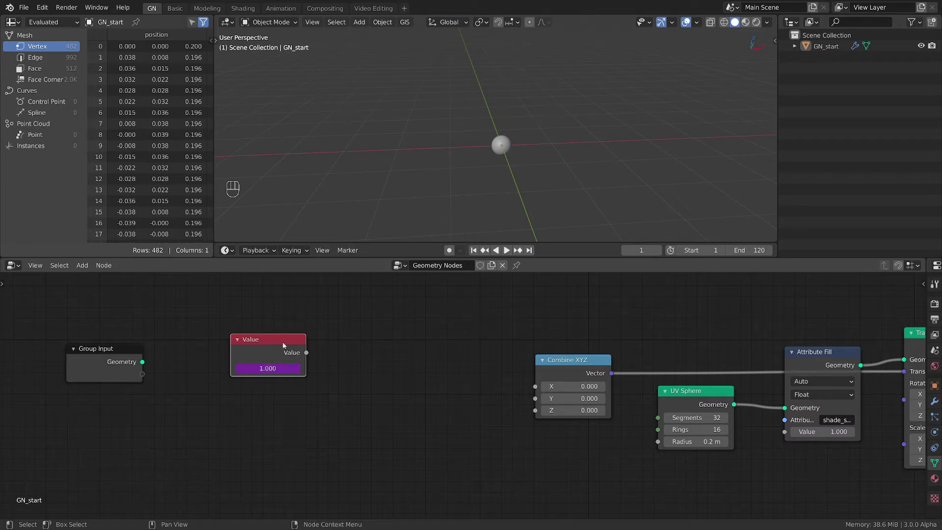
Add a Math node set to Sine and link it between the Value node and Combine XYZ's Z input
click(300, 351)
key(shift+a)
mouse_move(326, 347)
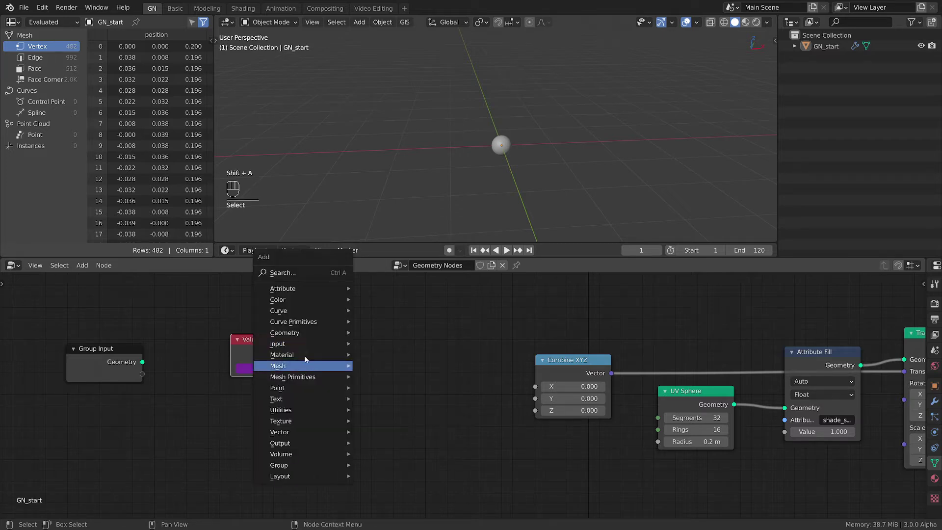
mouse_move(298, 410)
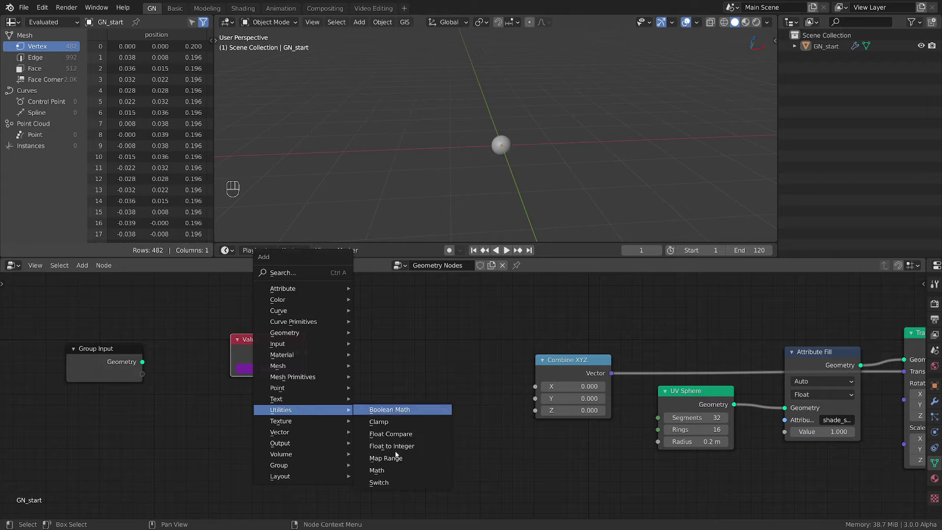
click(378, 469)
click(375, 381)
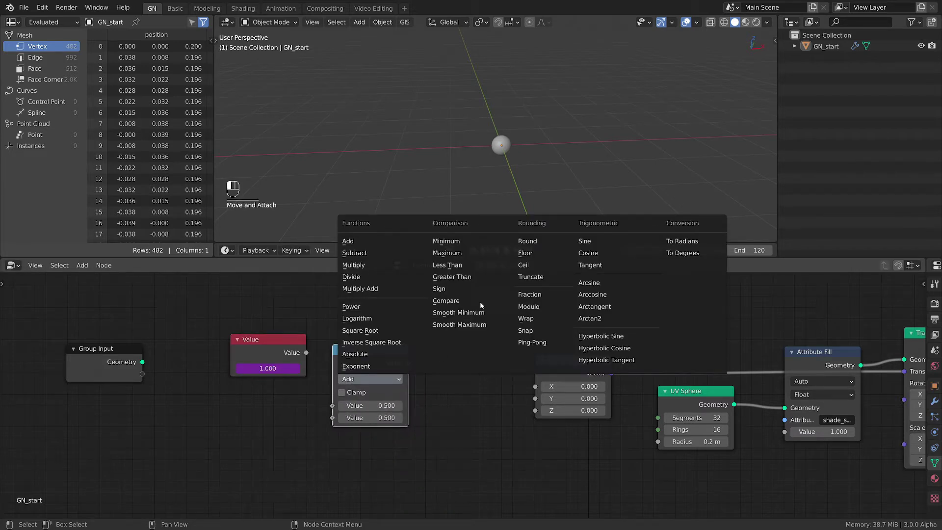
click(632, 240)
drag(366, 350, 369, 332)
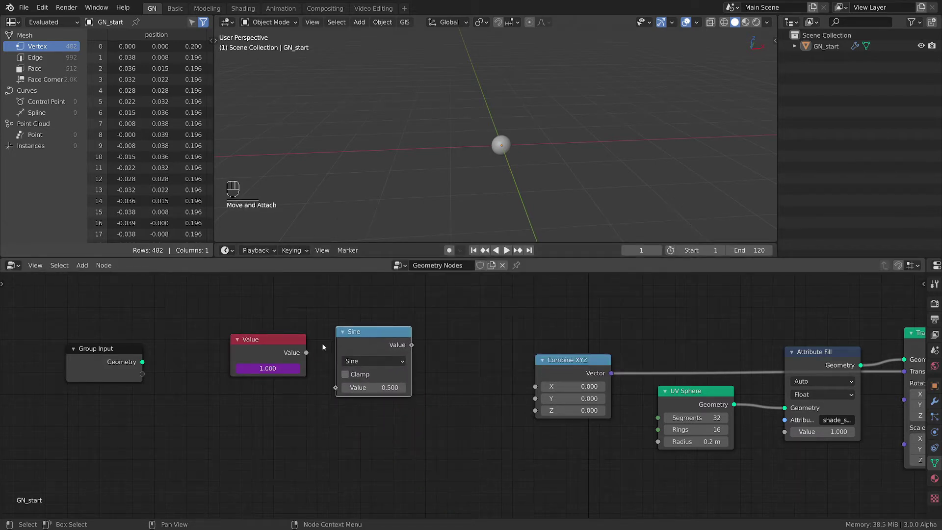
drag(306, 353, 337, 390)
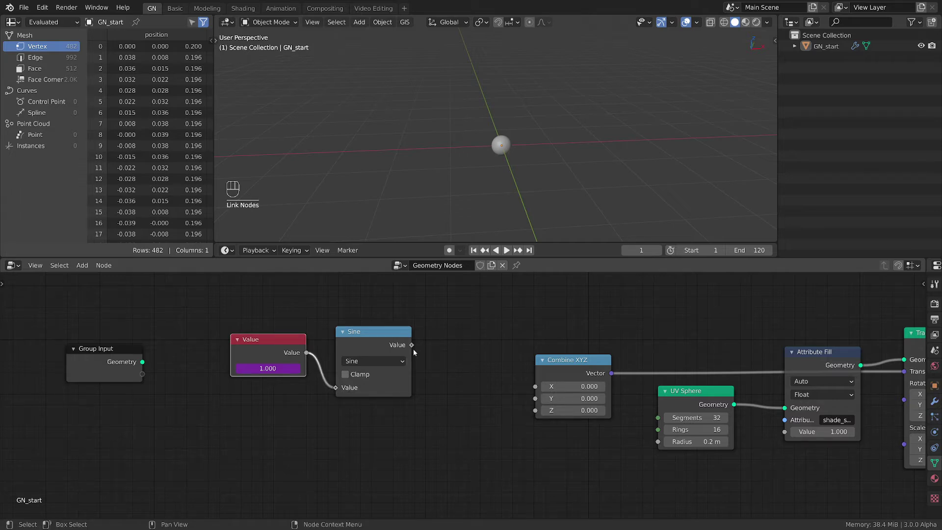
drag(411, 345, 535, 410)
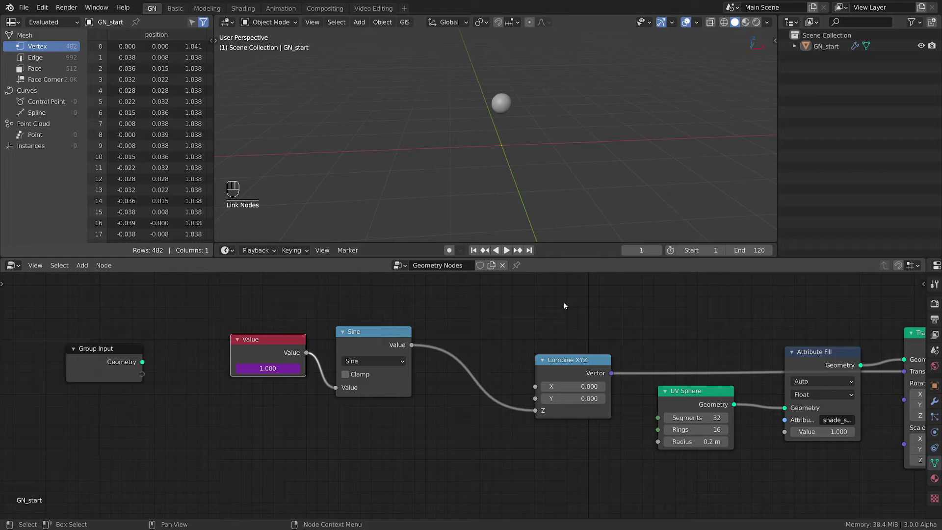
View the sphere from the front and briefly play the animation to check its vertical motion
key(grave)
click(469, 77)
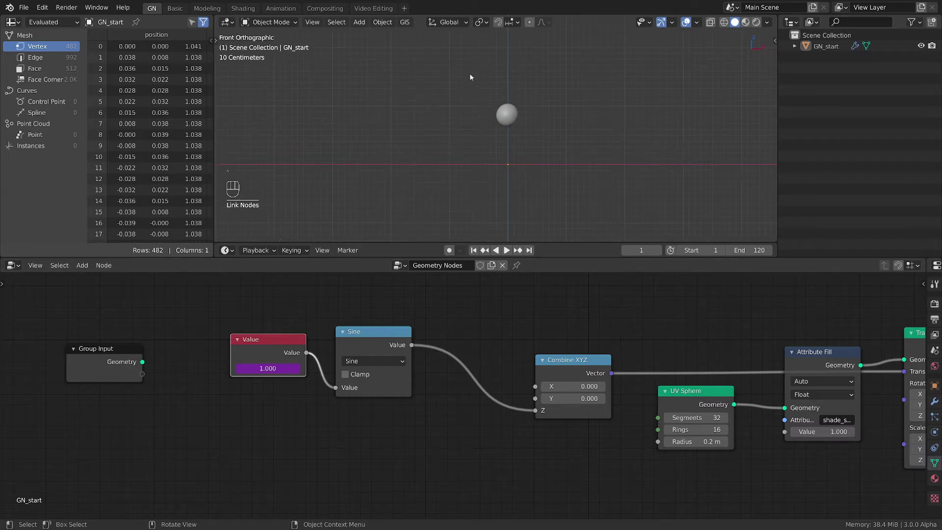
key(space)
key(space)
Make room beside the Combine XYZ node, duplicate the Sine node and insert the copy before Combine XYZ
drag(268, 344, 240, 344)
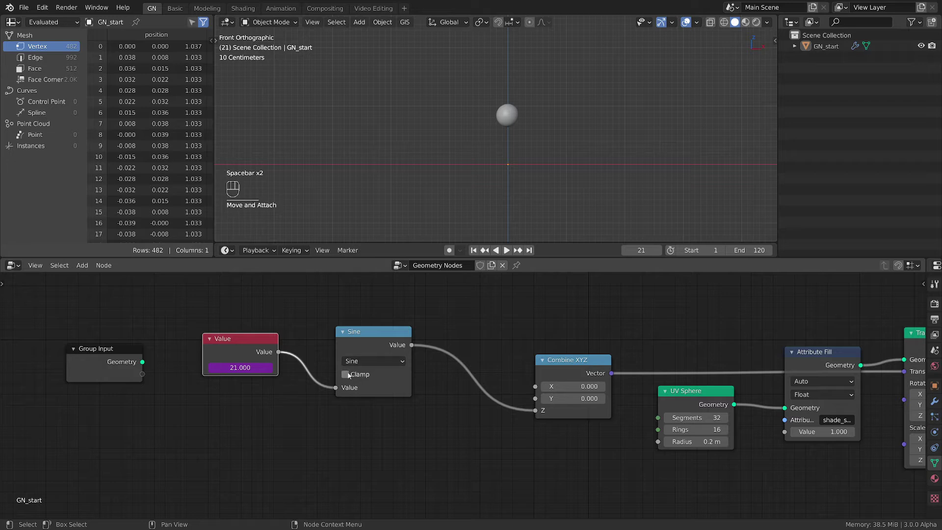
drag(363, 340, 344, 341)
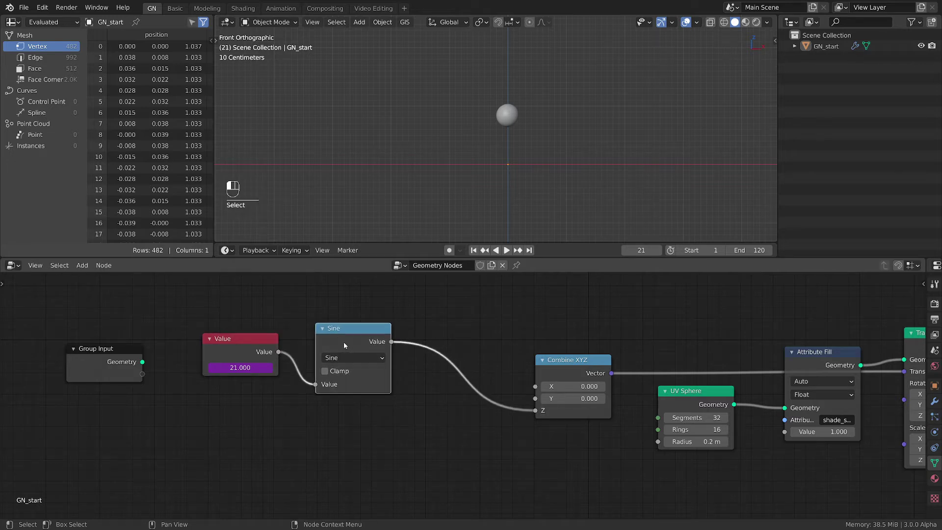
key(shift+d)
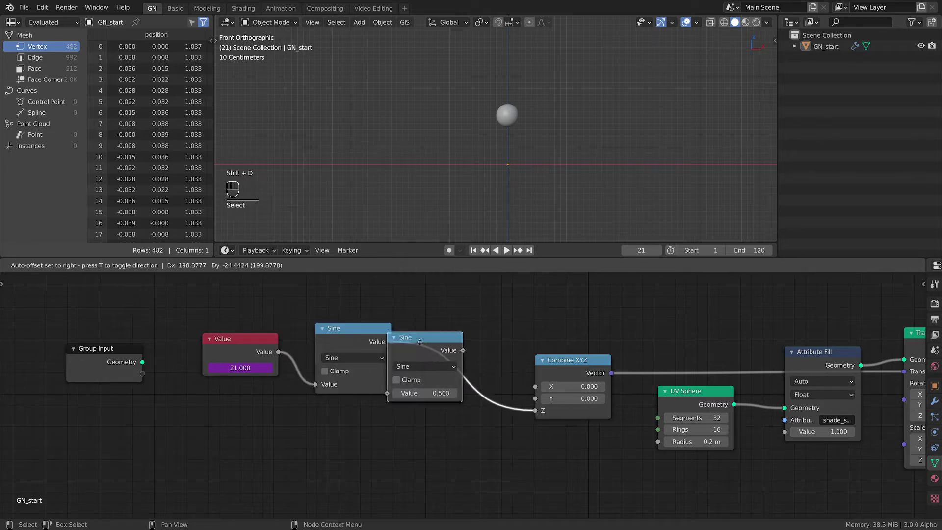
click(420, 338)
Change the duplicated Math node's operation to Divide and set its divisor to 20
click(462, 364)
click(452, 428)
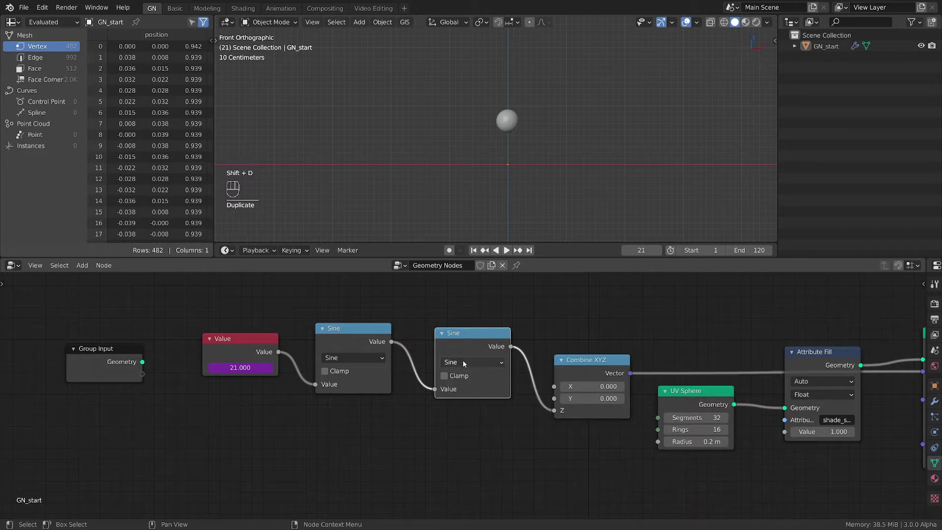
click(463, 362)
click(457, 430)
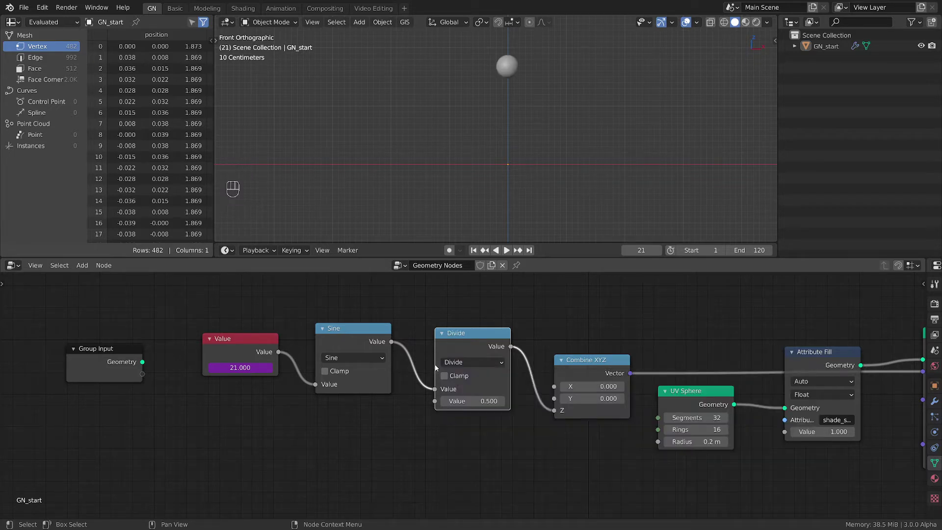
click(466, 401)
key(Return)
Play the animation and move the Value, Sine and Divide nodes together away from Combine XYZ to make room
key(space)
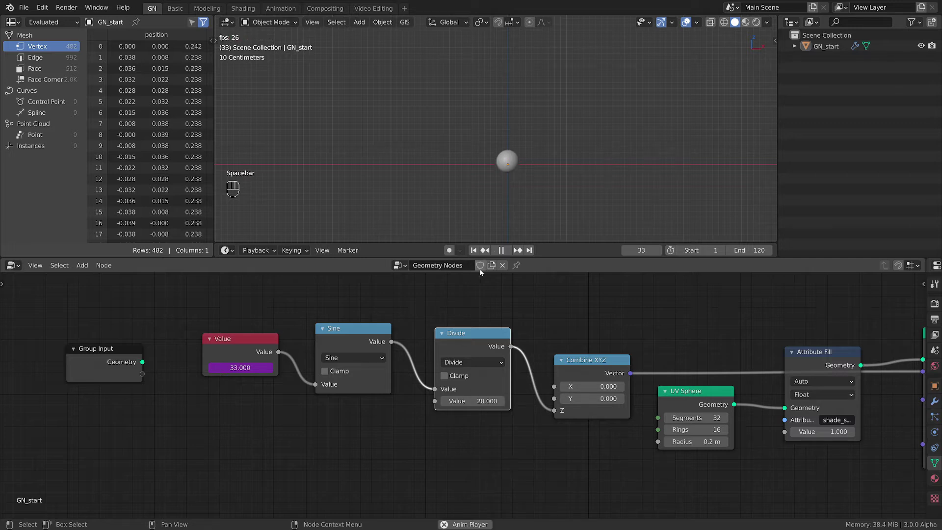
drag(193, 310, 463, 411)
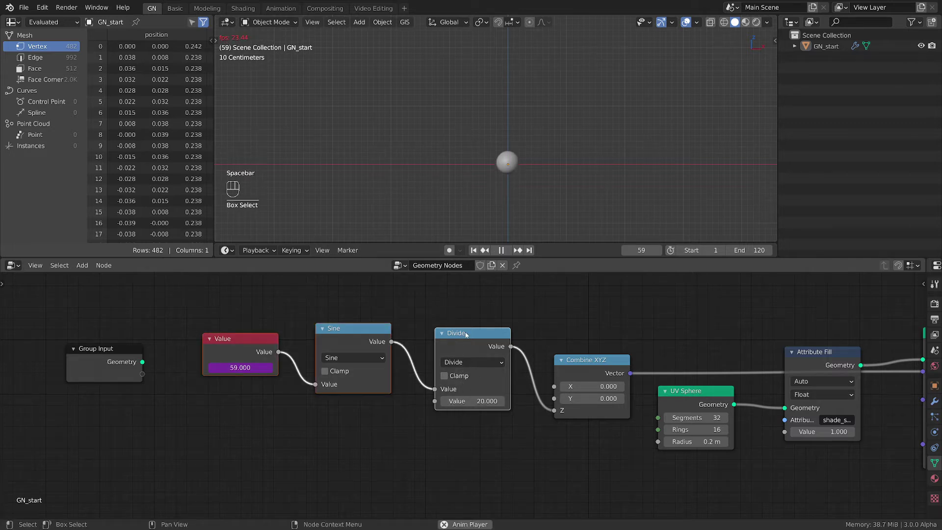
drag(453, 332, 309, 300)
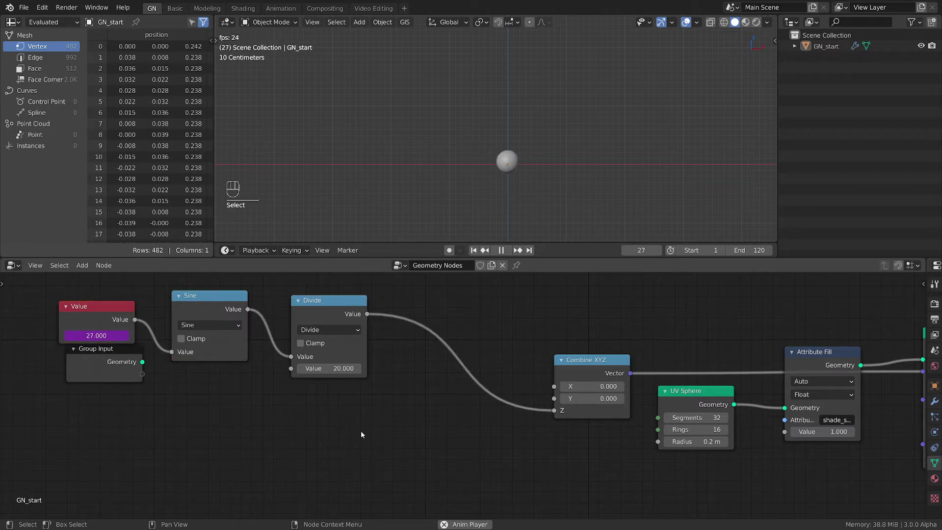
middle_drag(373, 416, 368, 410)
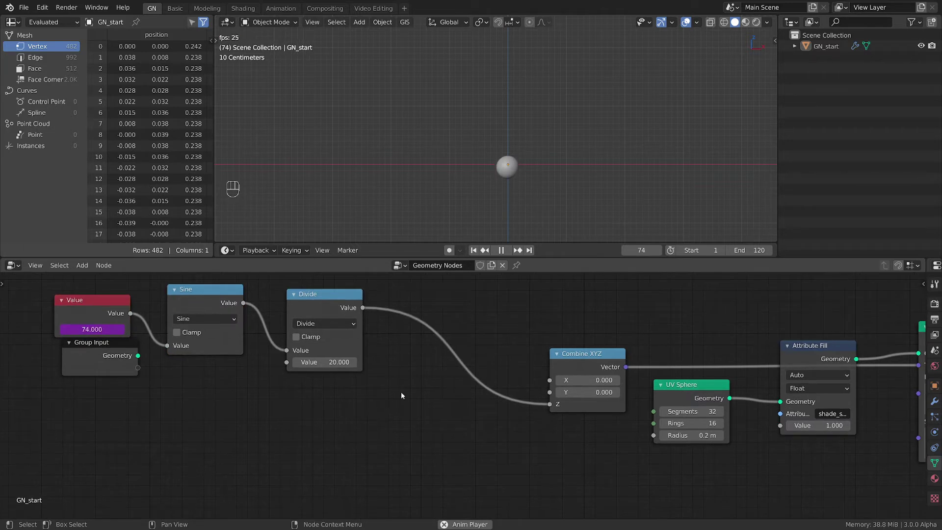
Insert a Map Range node between Divide and Combine XYZ and set its From Min to -1
click(334, 445)
key(shift+a)
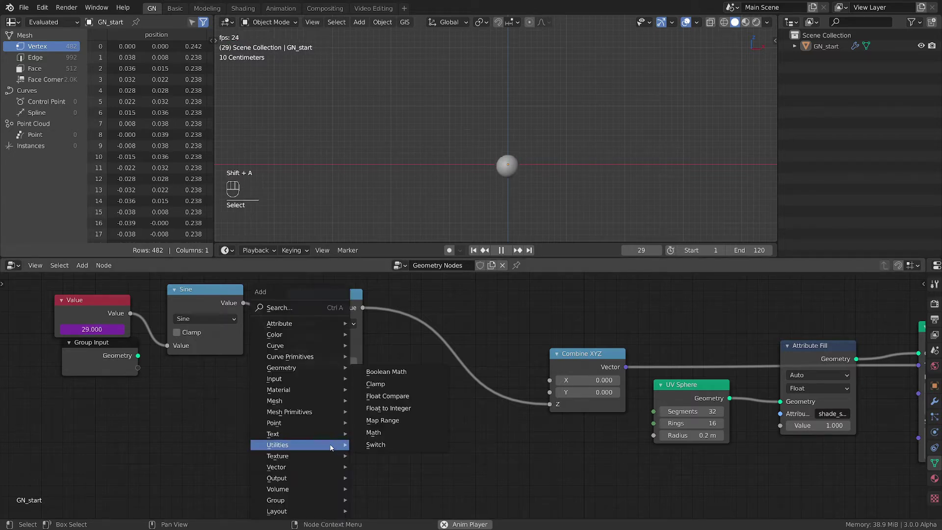
mouse_move(286, 382)
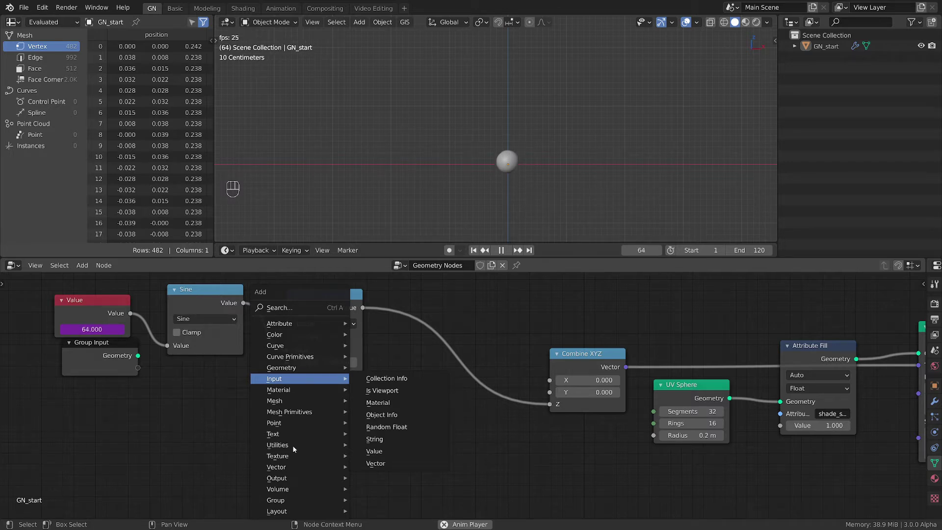
mouse_move(286, 446)
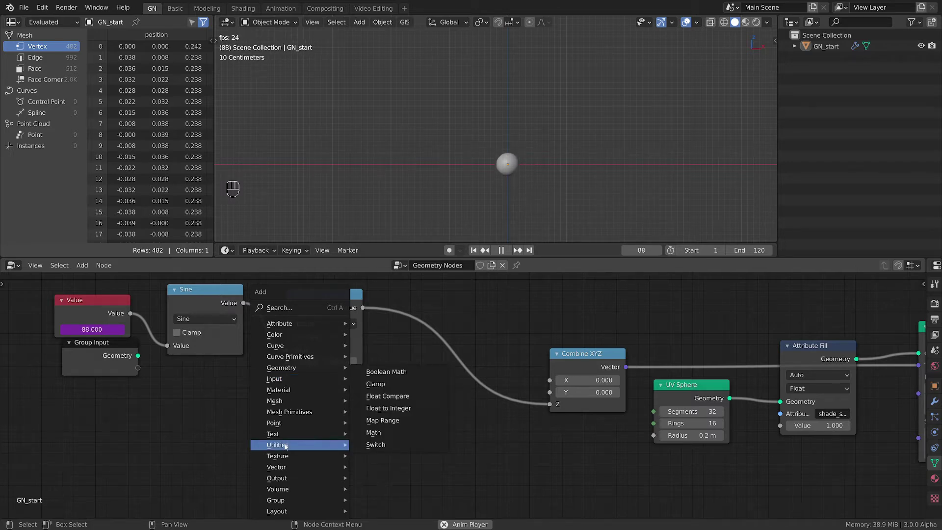
click(382, 419)
click(485, 397)
click(485, 396)
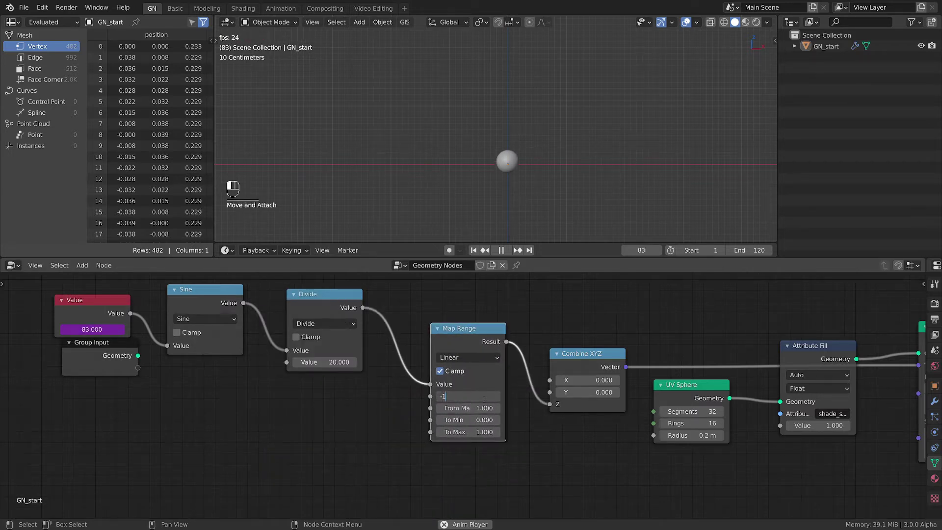
key(Return)
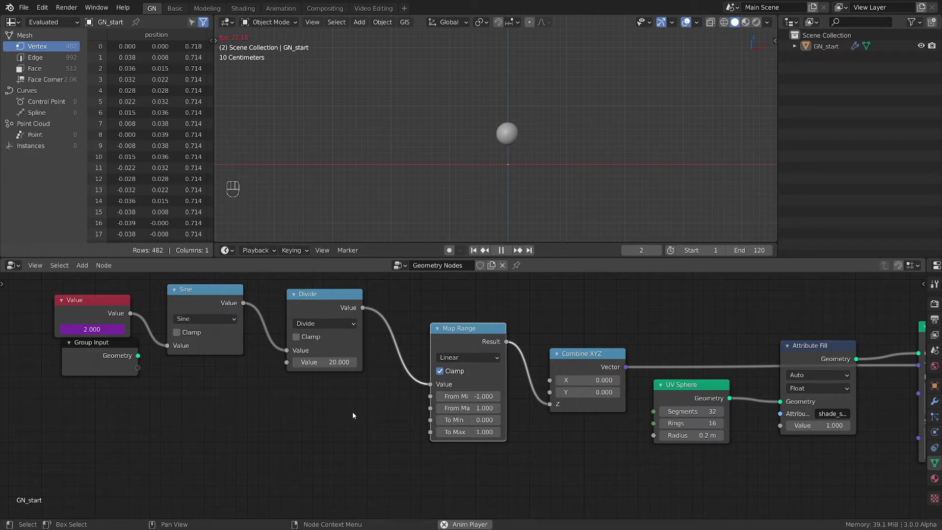
Set the Map Range node's To Min to 1 and To Max to 0.4
middle_drag(352, 416, 372, 414)
drag(495, 420, 490, 433)
click(490, 420)
text(1)
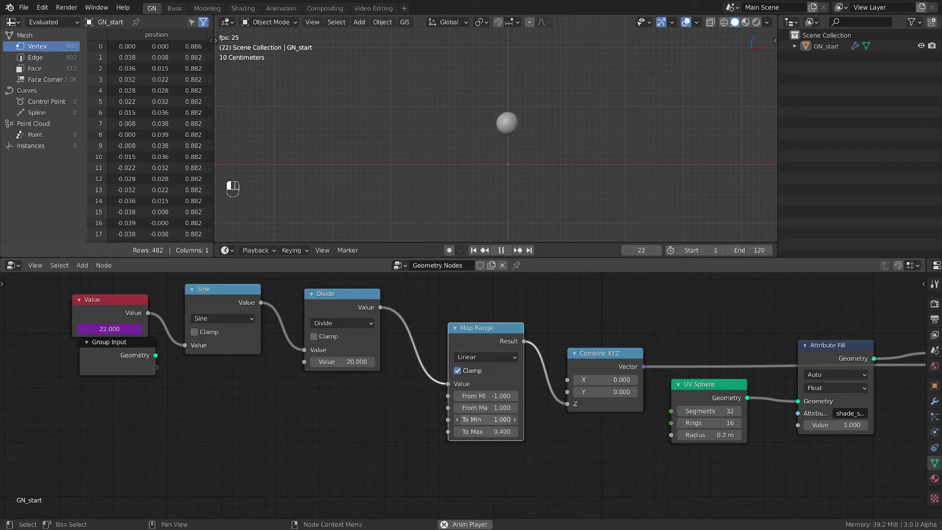
key(Return)
click(244, 411)
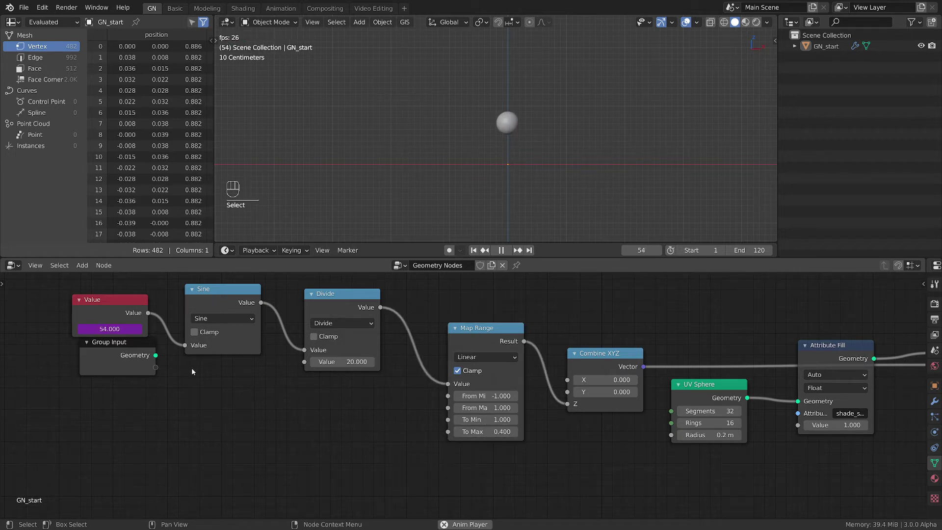
Duplicate the Value node, place the copy below the Sine node and set its value to 0.05
click(127, 315)
key(shift+d)
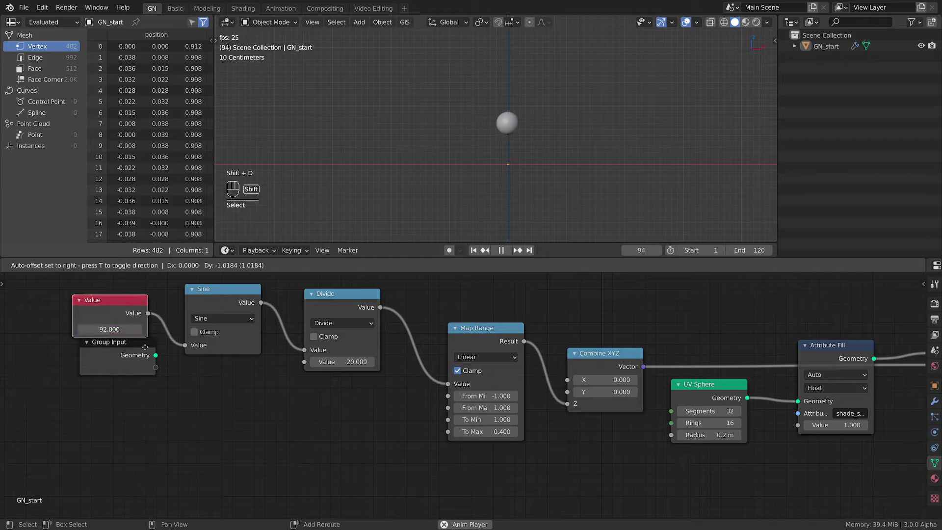
click(250, 432)
click(222, 427)
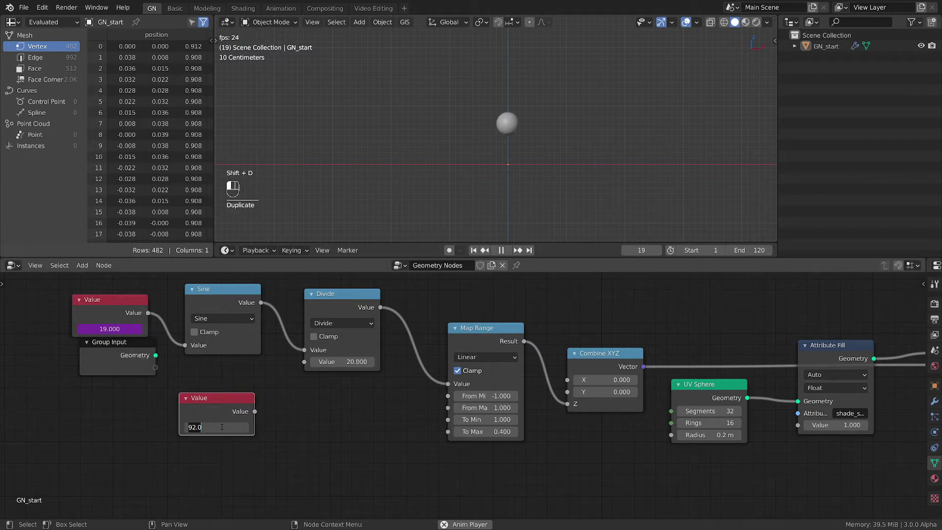
text(.05)
key(Return)
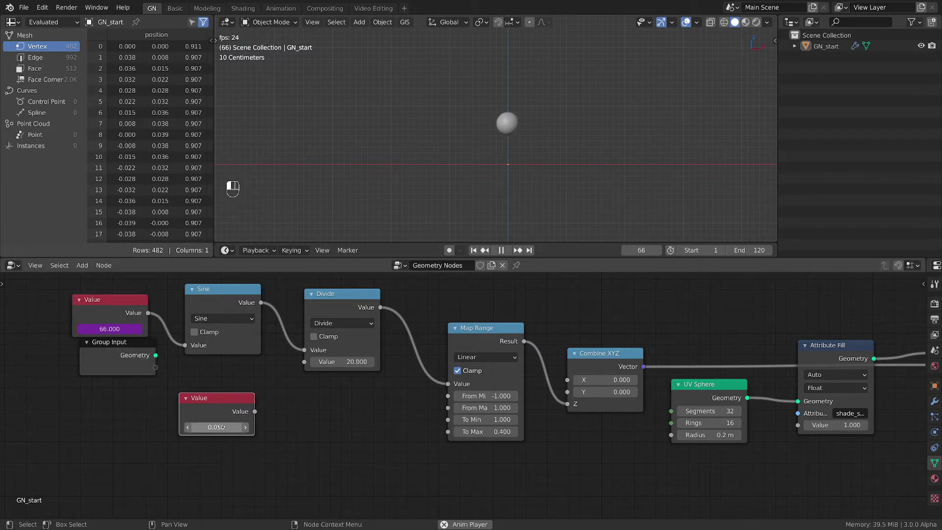
drag(181, 388, 172, 385)
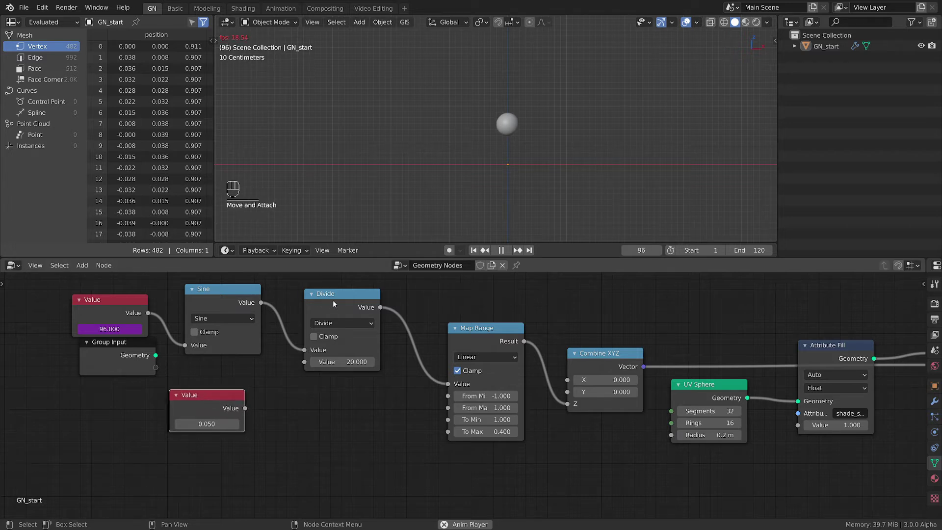
Duplicate the Divide node below the original, change the copy to Multiply and set its second value to -1
shift+click(329, 302)
key(shift+d)
click(309, 447)
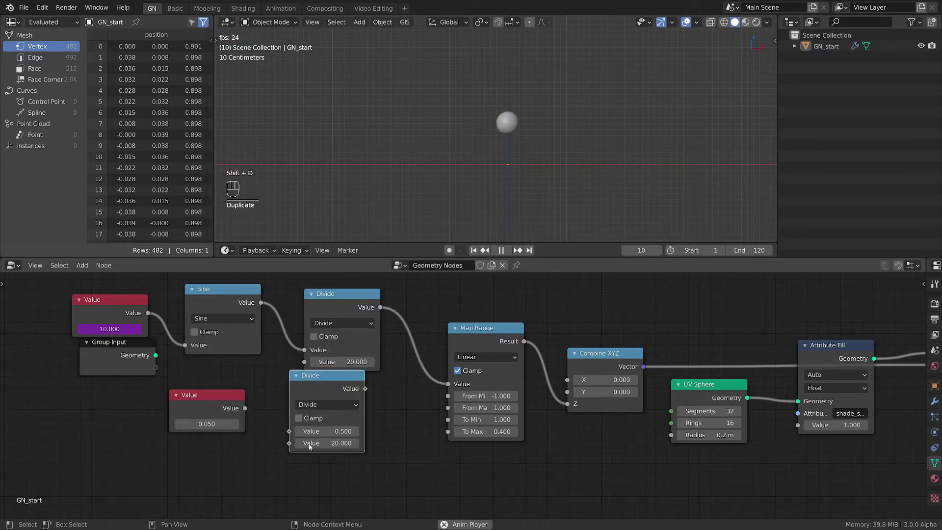
click(342, 402)
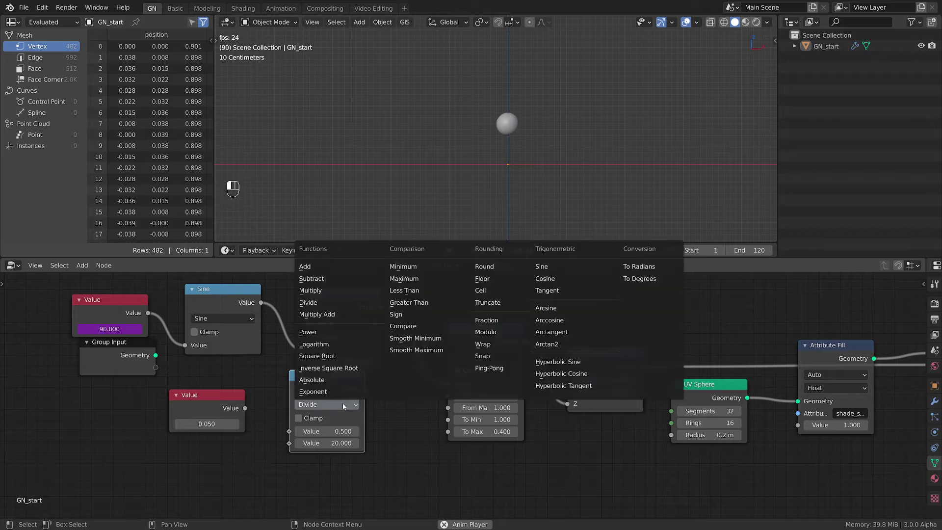
click(322, 291)
click(332, 442)
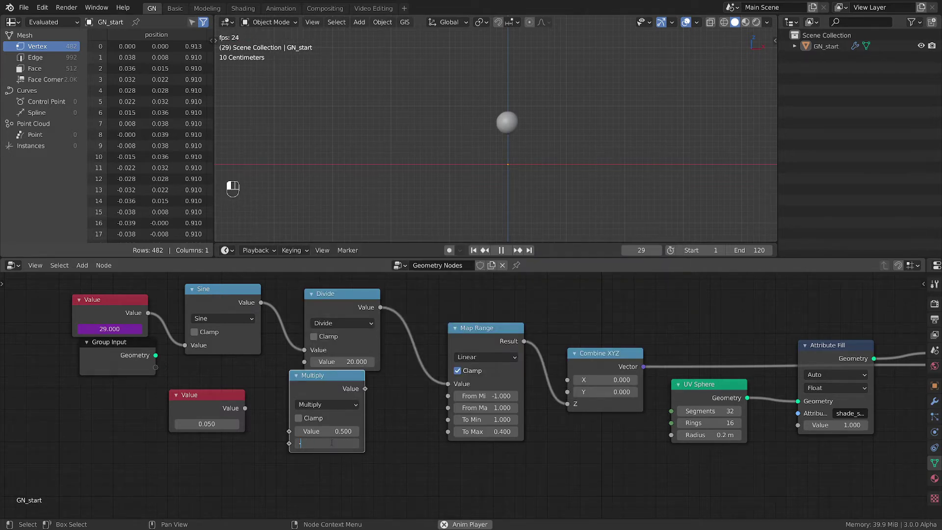
text(1)
key(Return)
drag(335, 376, 342, 396)
Link the lower Value node to Multiply's first input and Map Range's To Max, and link Multiply's output to To Min
drag(245, 408, 296, 452)
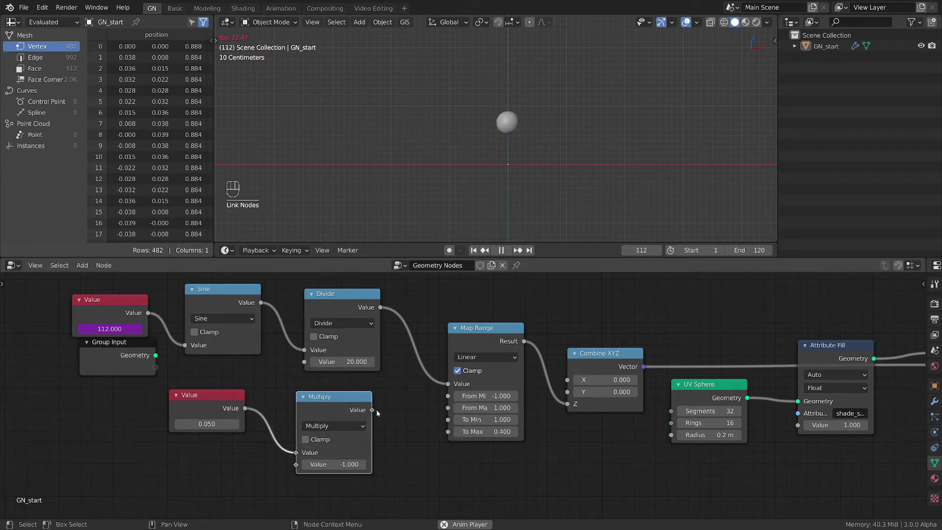
drag(371, 410, 449, 419)
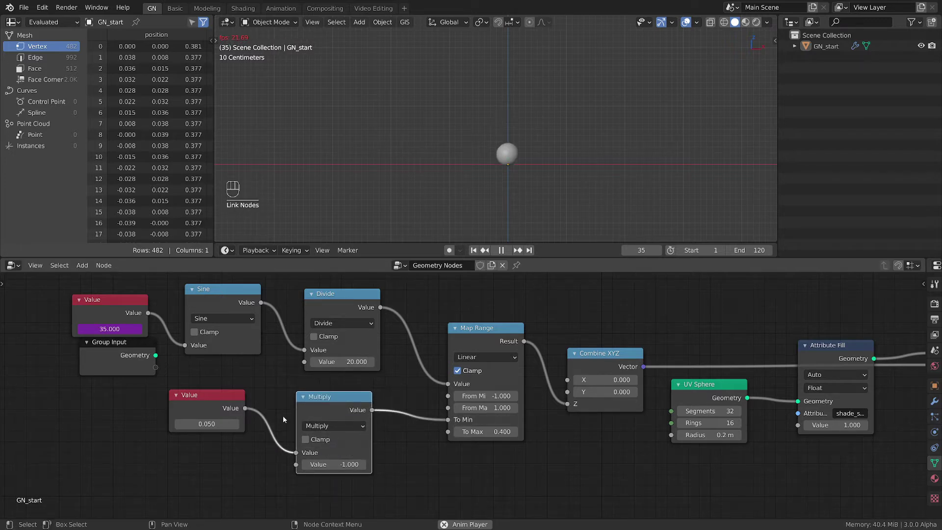
drag(245, 409, 448, 432)
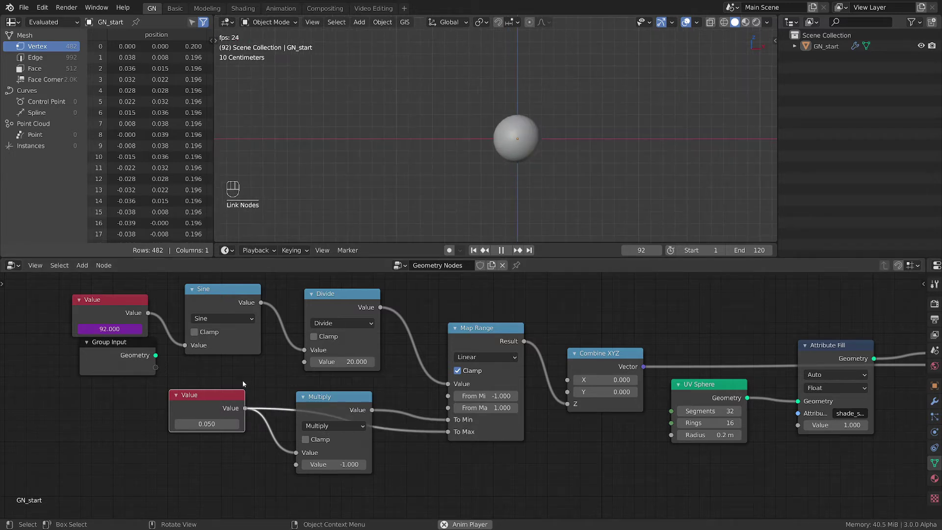
Set the lower Value node to 0.44, shift it away from Multiply, and set the Divide node's divisor to 56.2
shift+drag(203, 423, 182, 395)
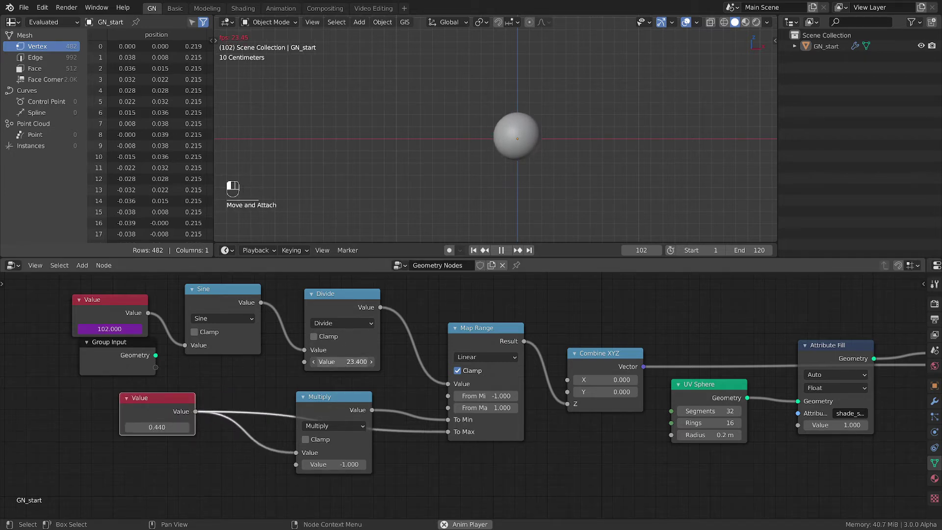
drag(344, 362, 365, 361)
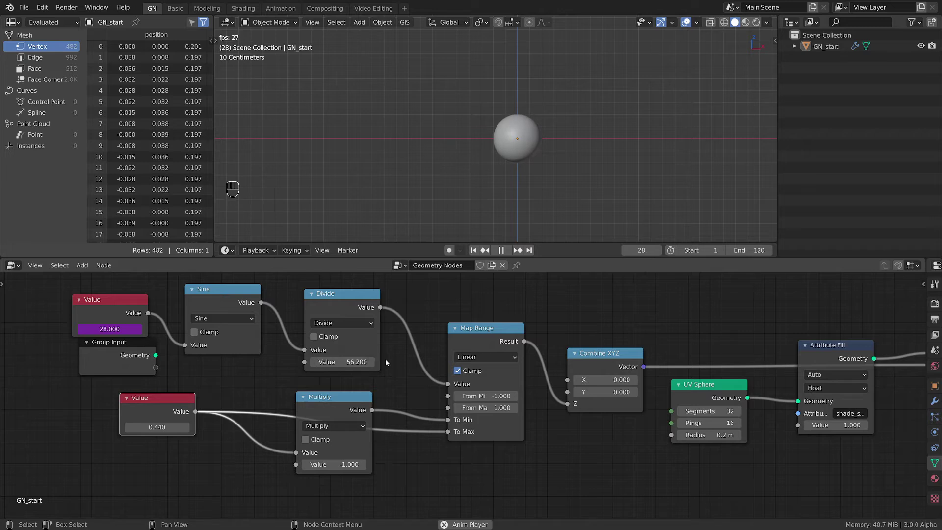
Move the frame-driven Value node farther away from the Sine node and delete the Group Input node
scroll(416, 353, down, 3)
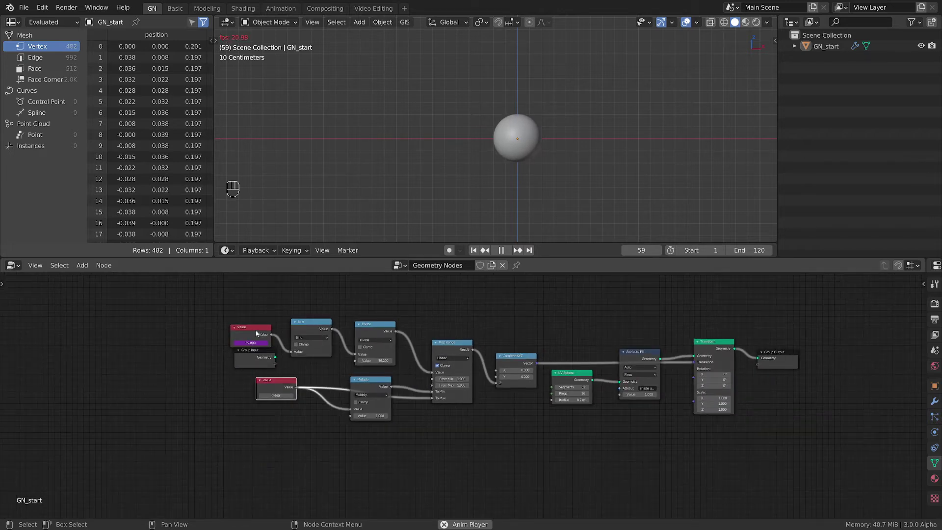
drag(255, 330, 137, 331)
drag(262, 364, 159, 385)
key(x)
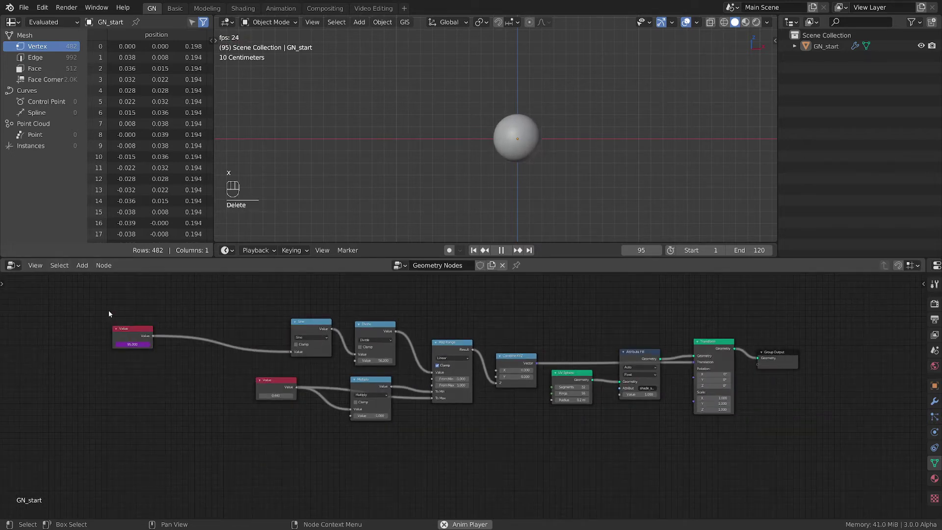
Join the nodes from Sine through Combine XYZ, including the lower Value and Multiply, into a frame and move it clear of UV Sphere
drag(96, 283, 211, 334)
drag(240, 296, 538, 455)
key(ctrl+j)
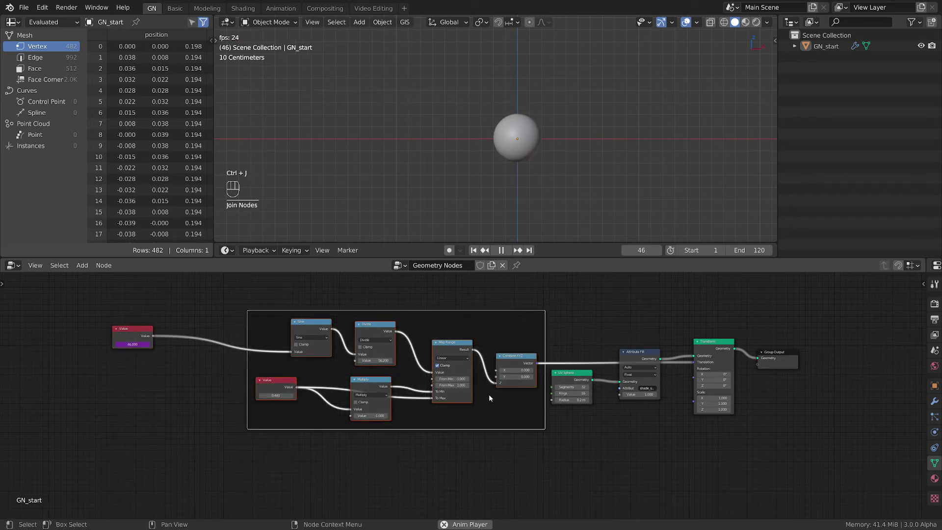
drag(452, 342, 394, 304)
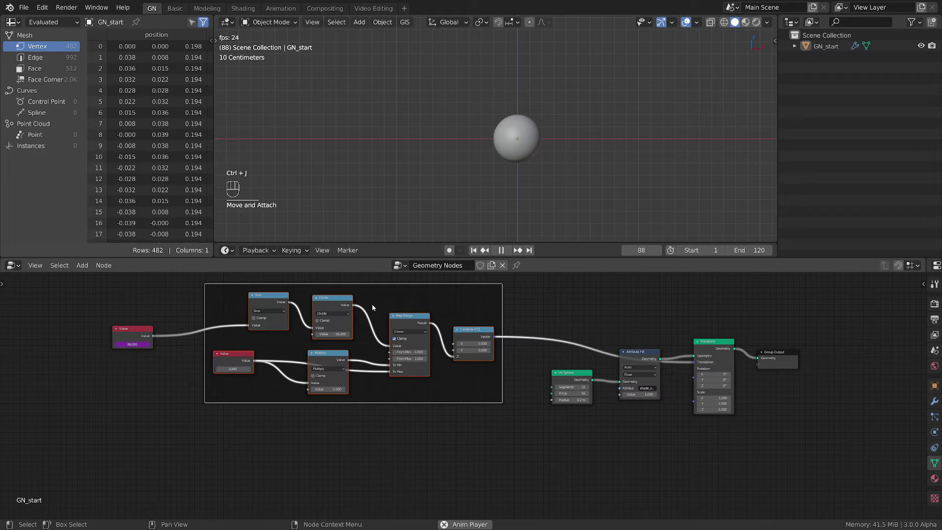
Duplicate the framed sine node group and place the copy directly below the original
scroll(374, 376, down, 1)
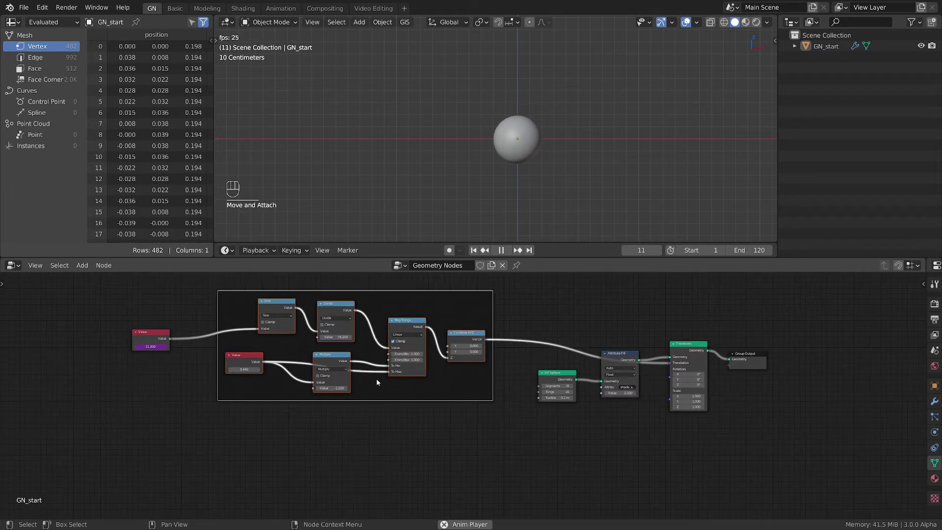
scroll(338, 414, up, 2)
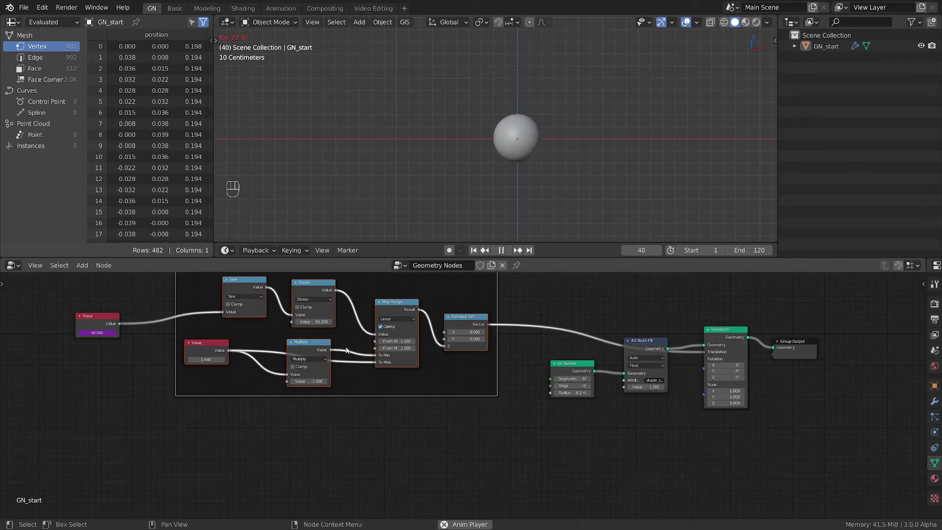
scroll(346, 350, down, 1)
key(shift+d)
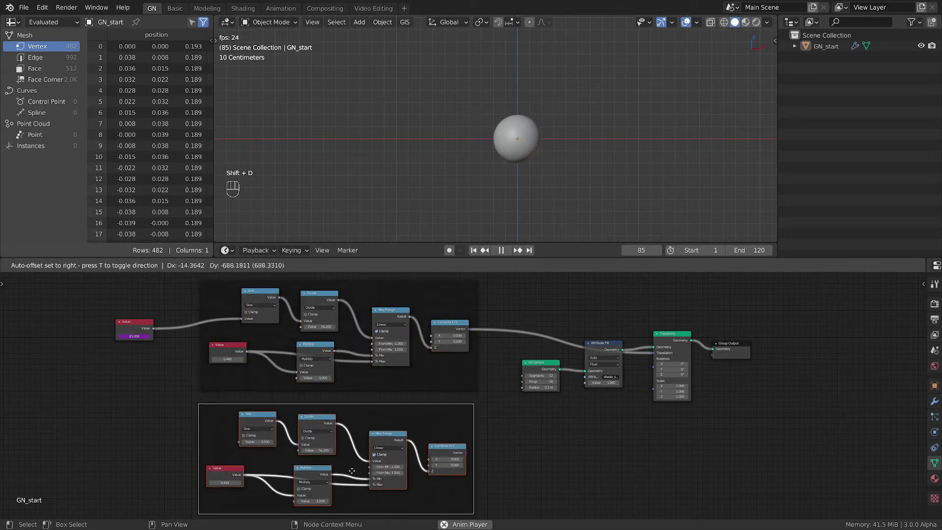
click(350, 472)
Link the frame-driven Value node's output to the Sine node's input in the duplicated frame
middle_drag(505, 461, 536, 422)
scroll(536, 422, up, 2)
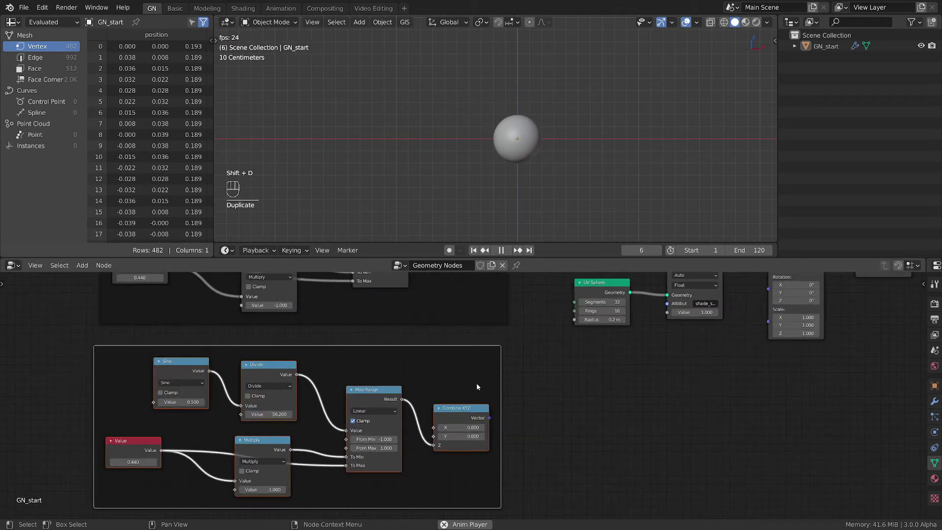
middle_drag(154, 419, 310, 446)
scroll(310, 445, down, 2)
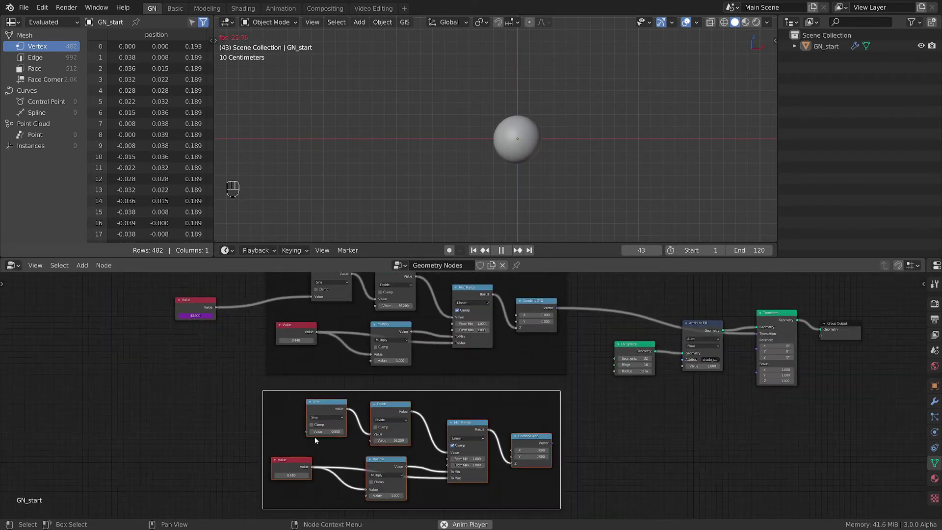
drag(216, 307, 308, 431)
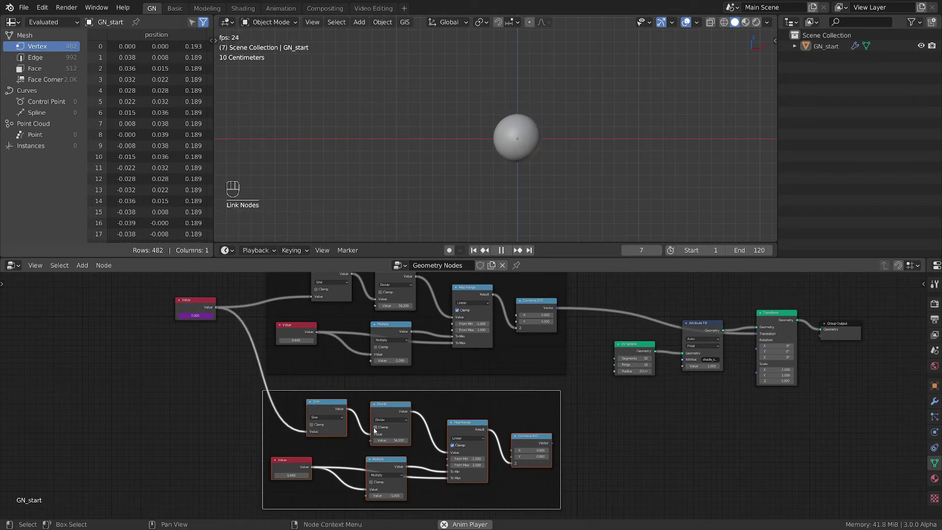
scroll(555, 440, up, 2)
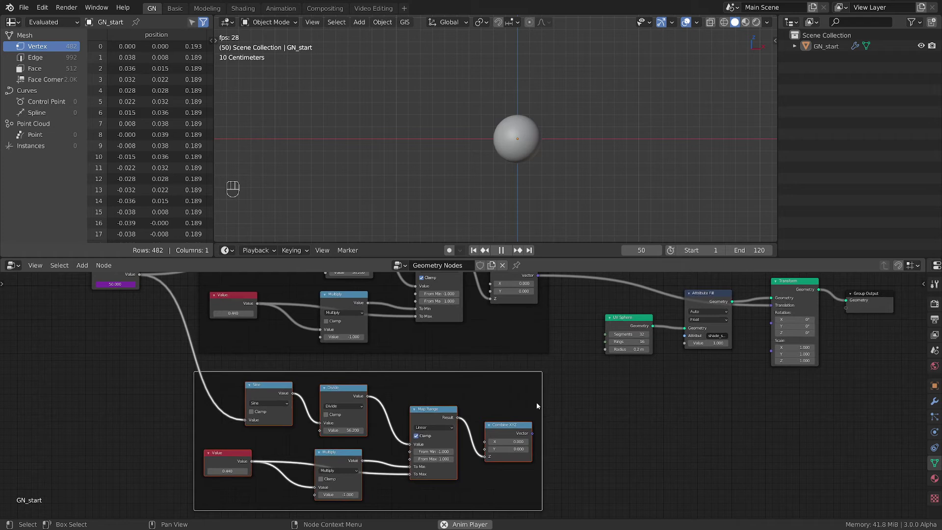
drag(539, 442, 562, 437)
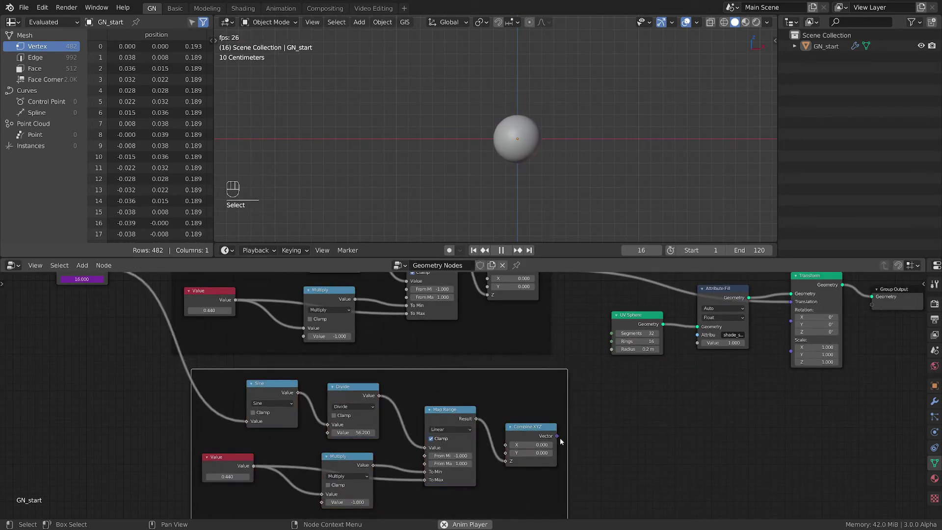
Delete the Combine XYZ node from the duplicated lower frame
click(518, 441)
key(x)
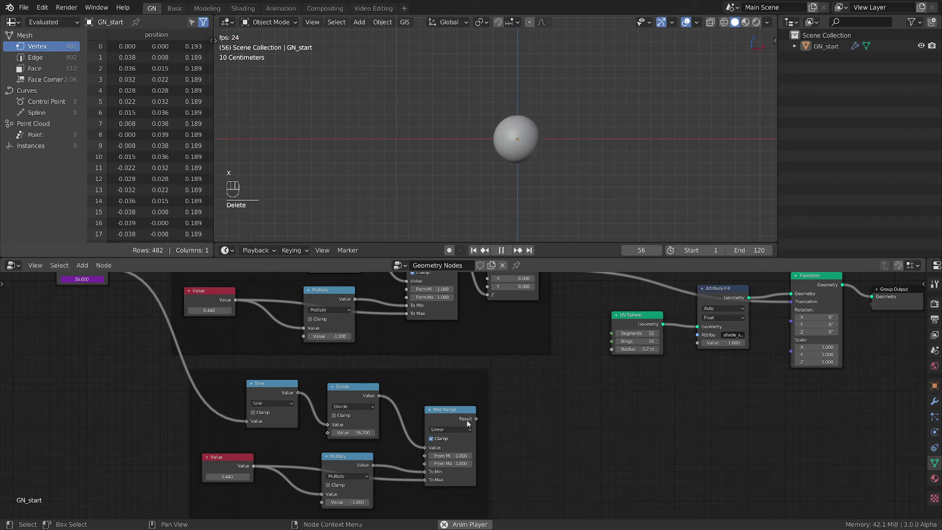
middle_drag(538, 376, 535, 411)
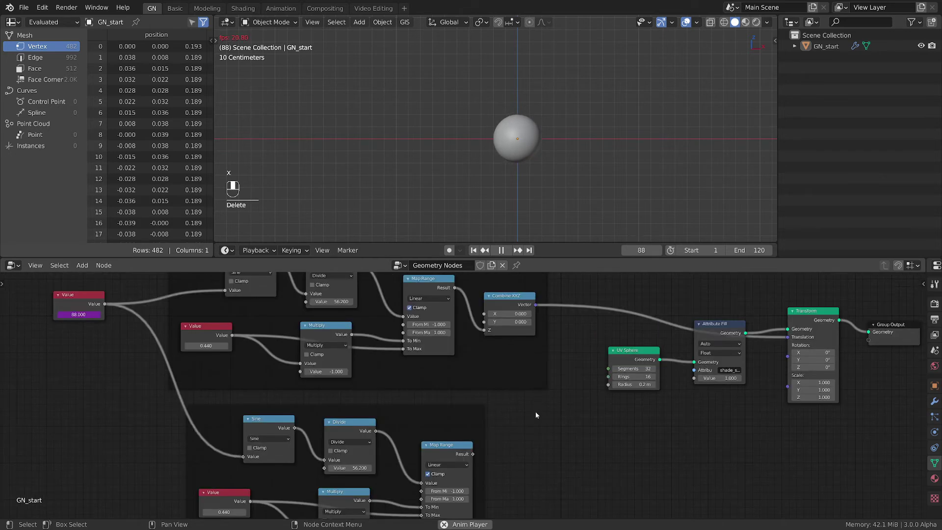
Detach the original Combine XYZ from the upper frame, move it clear, and link the lower Map Range's Result to its Y input
click(518, 302)
key(alt+p)
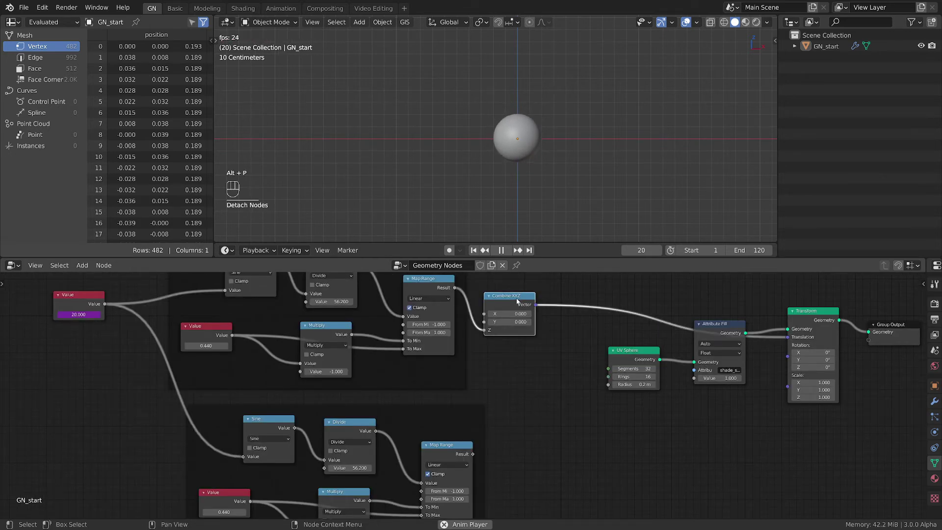
drag(518, 301, 598, 293)
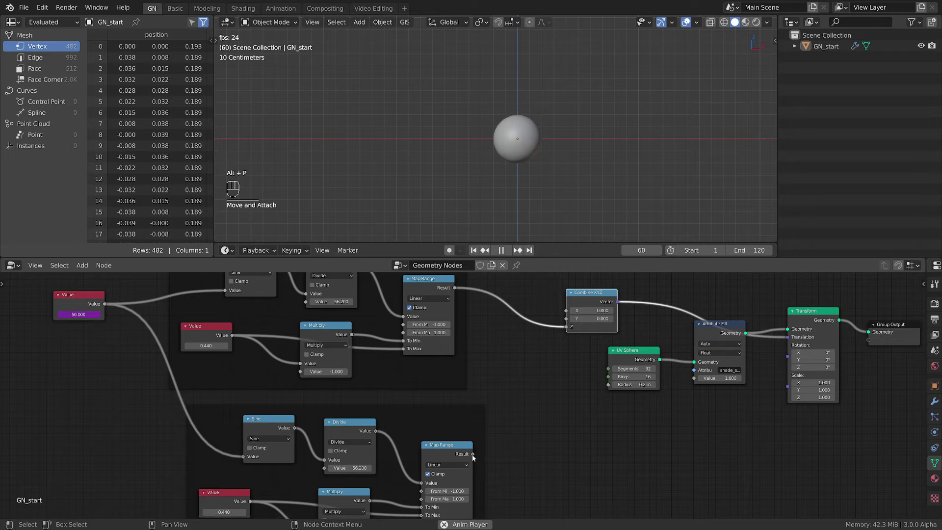
drag(473, 455, 565, 319)
middle_drag(527, 126, 541, 136)
Duplicate the lower frame's Sine, Divide, Map Range, Multiply and Value nodes and drop the copy below them
middle_drag(516, 469, 566, 396)
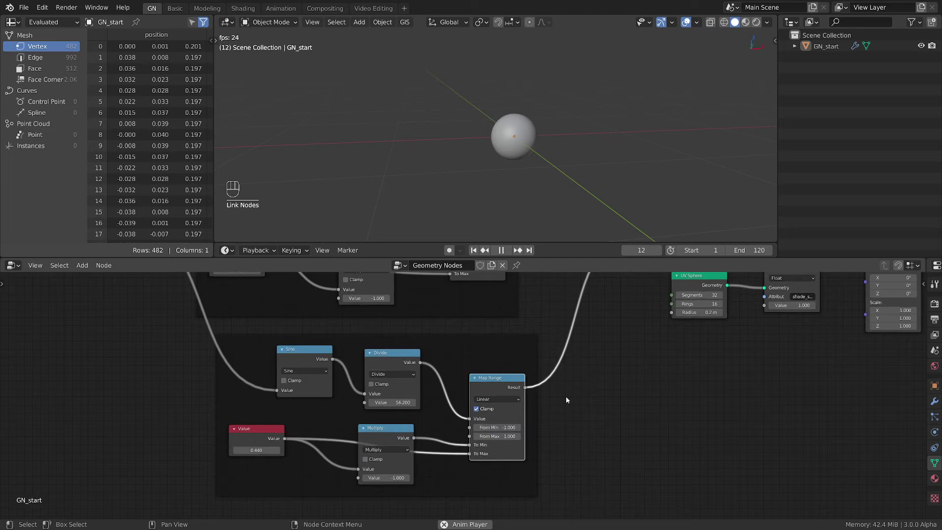
scroll(566, 396, down, 3)
drag(518, 381, 531, 369)
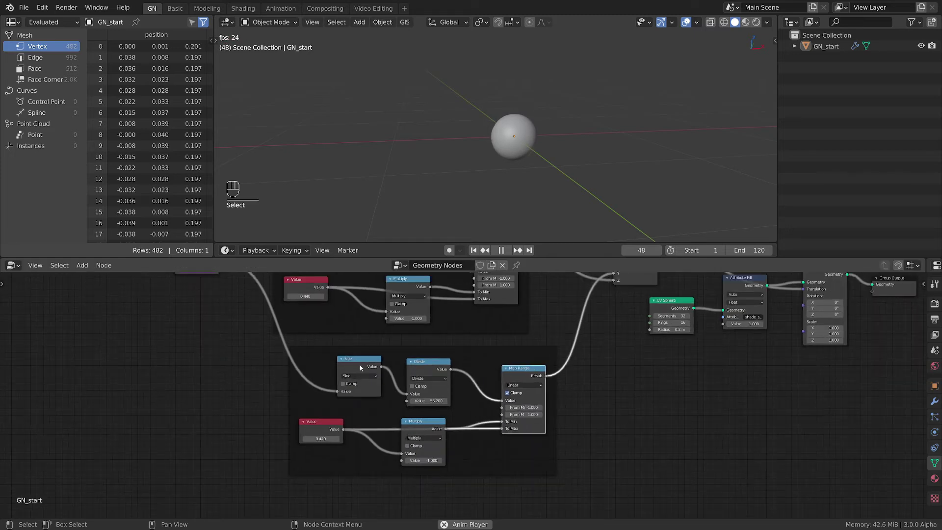
click(361, 364)
shift+click(421, 366)
shift+click(542, 375)
shift+click(431, 421)
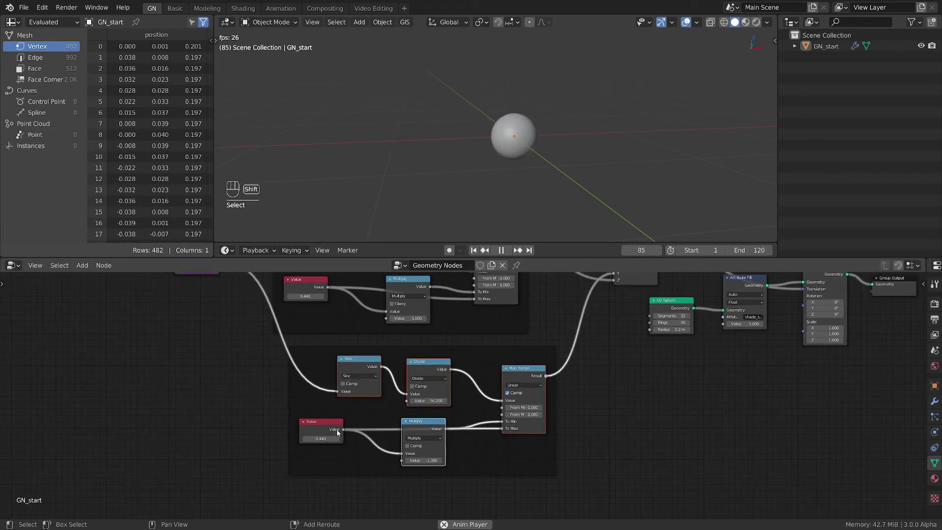
shift+click(337, 432)
key(shift+d)
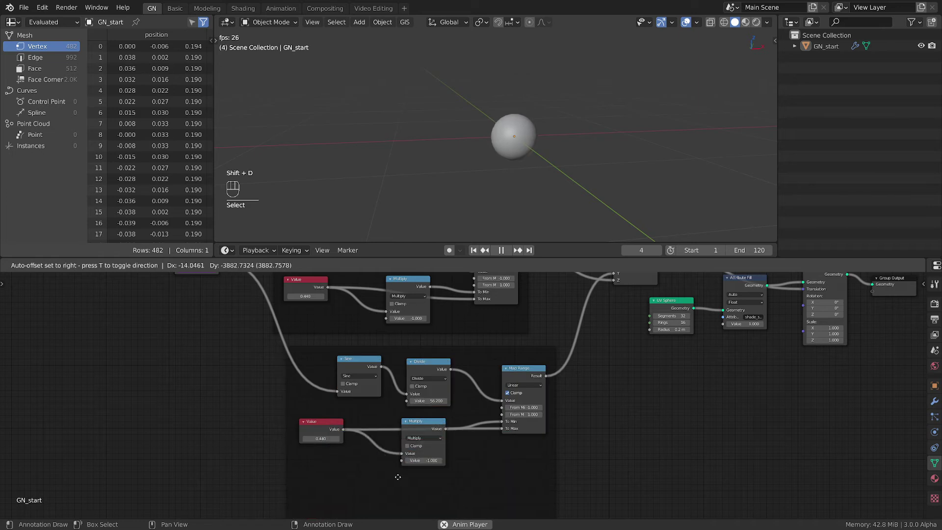
click(436, 449)
Bring the copied nodes back up so they sit directly below the second node group
key(Home)
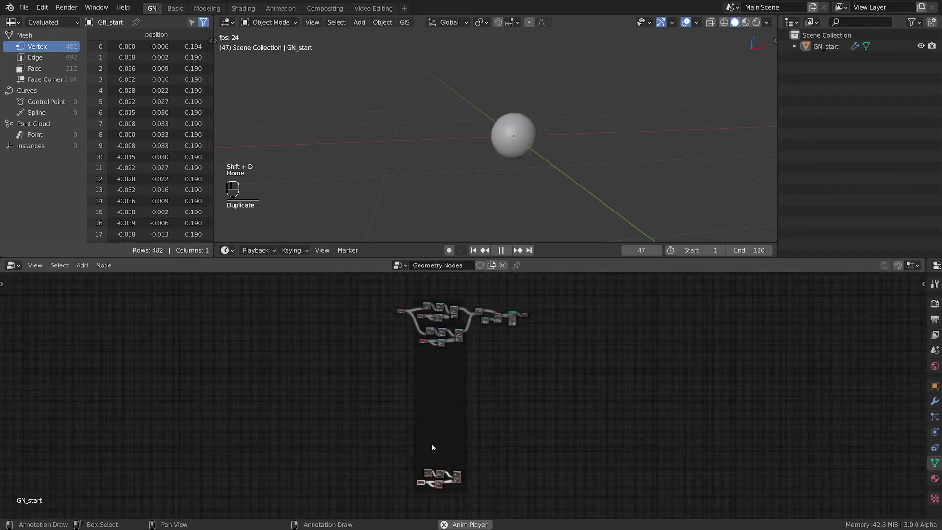
key(g)
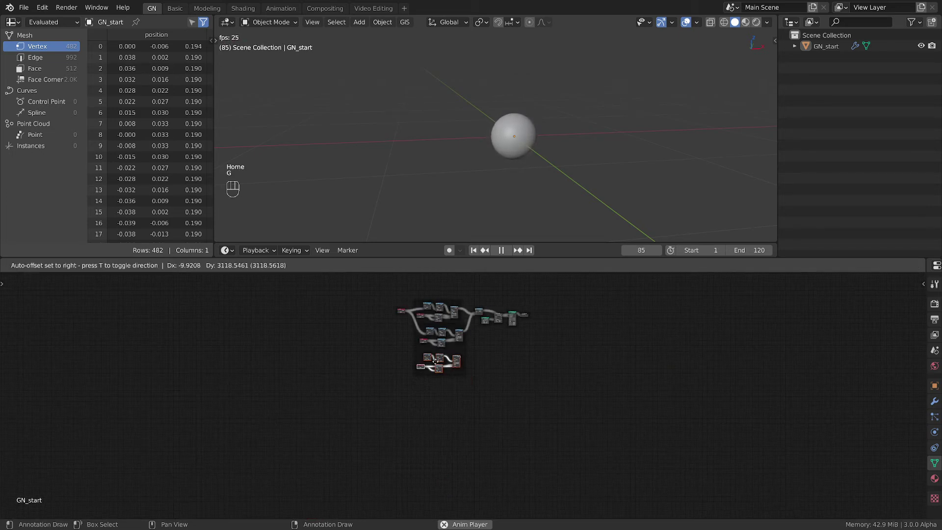
click(448, 344)
Add a reroute on the link feeding the second Sine node, shift the lower frame slightly and detach it from the upper frame
scroll(447, 340, up, 6)
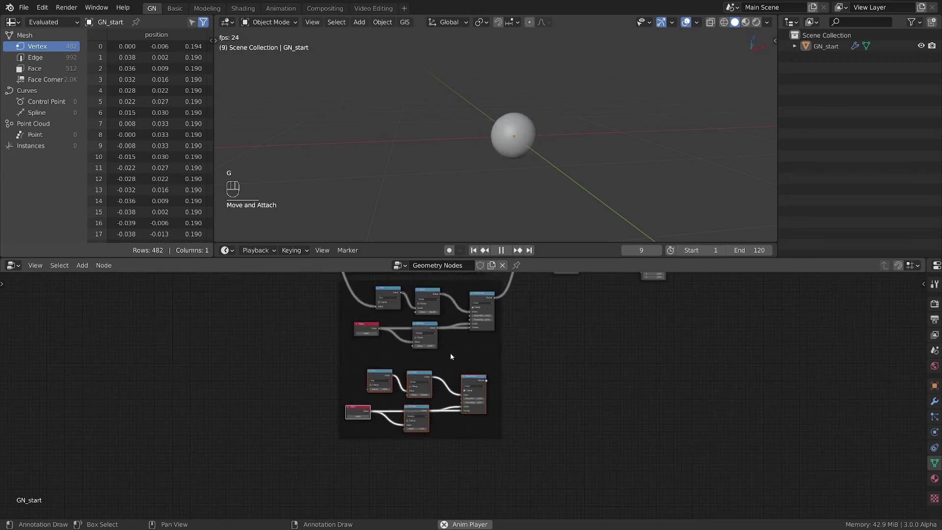
scroll(450, 353, up, 3)
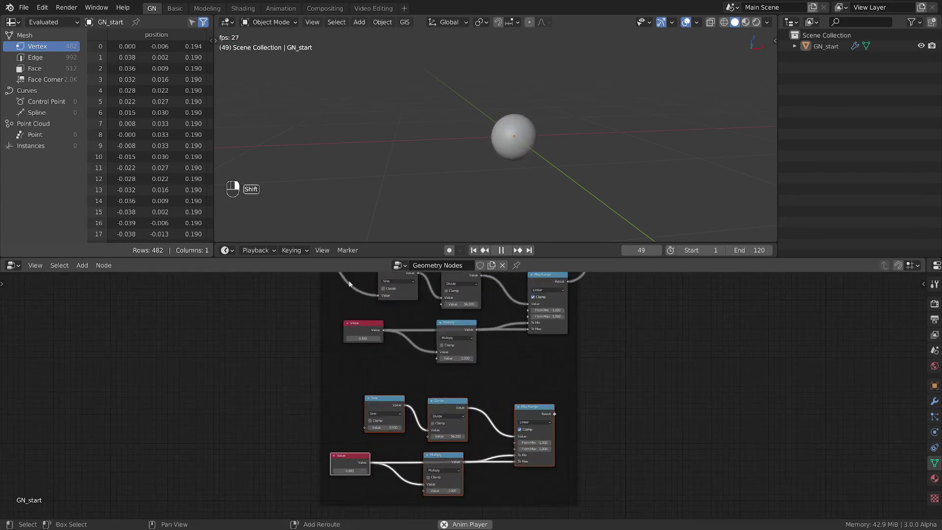
mouse_move(347, 283)
mouse_down()
mouse_move(349, 407)
mouse_move(355, 284)
mouse_up()
drag(398, 364, 424, 372)
scroll(426, 371, down, 2)
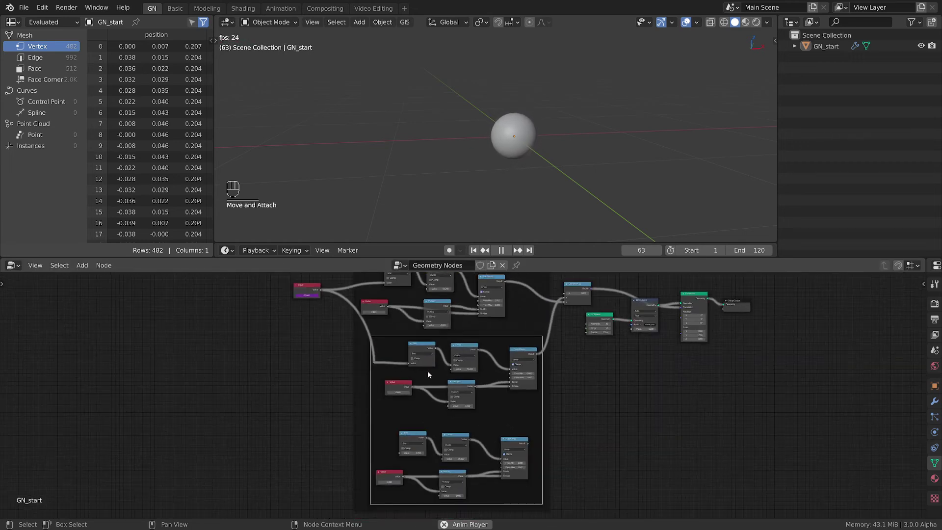
key(alt+p)
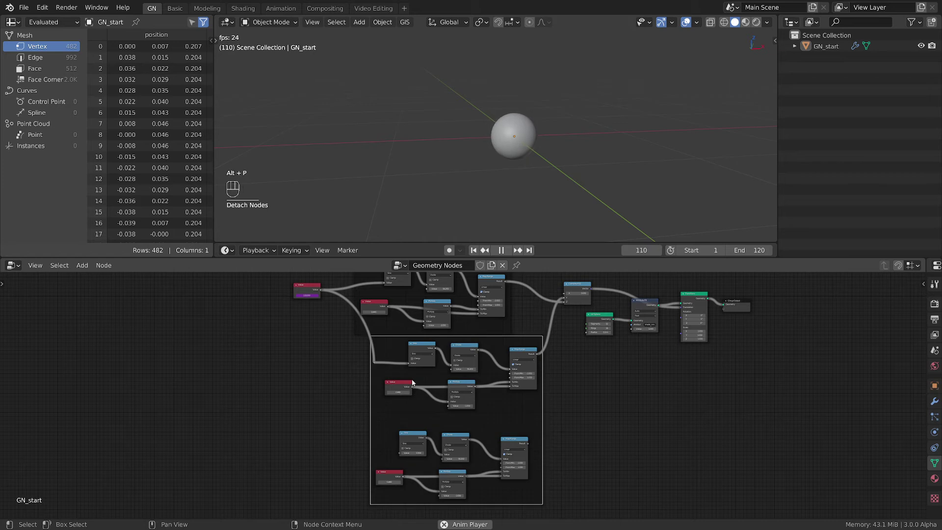
Link the reroute to the copied Sine node's Value input and change that node's operation to Cosine
drag(374, 362, 400, 452)
scroll(416, 448, up, 3)
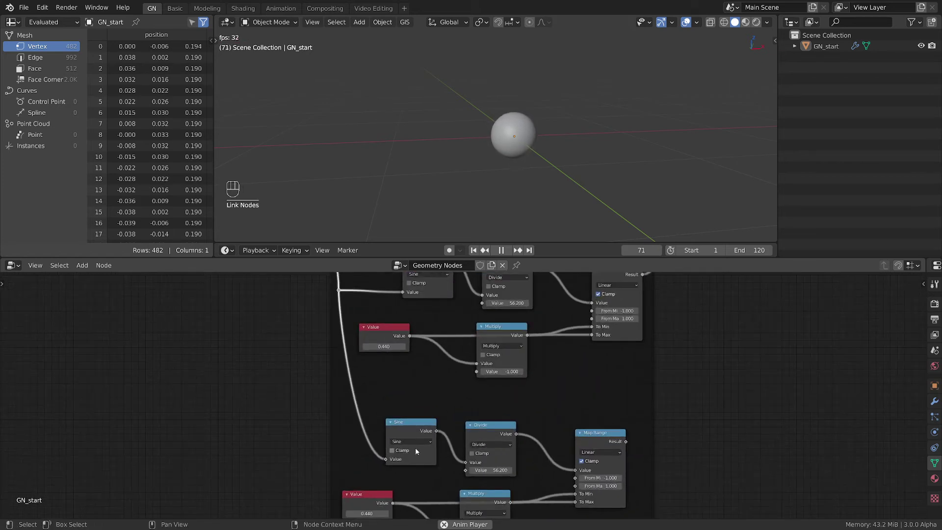
click(414, 440)
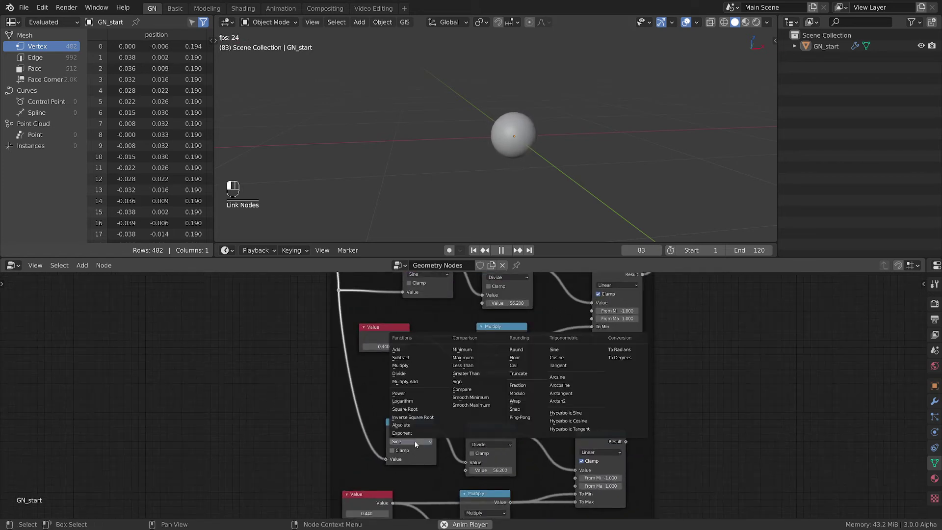
click(559, 358)
Link the Cosine group's Map Range Result to the X input of Combine XYZ and view the sphere from the top
scroll(540, 407, down, 4)
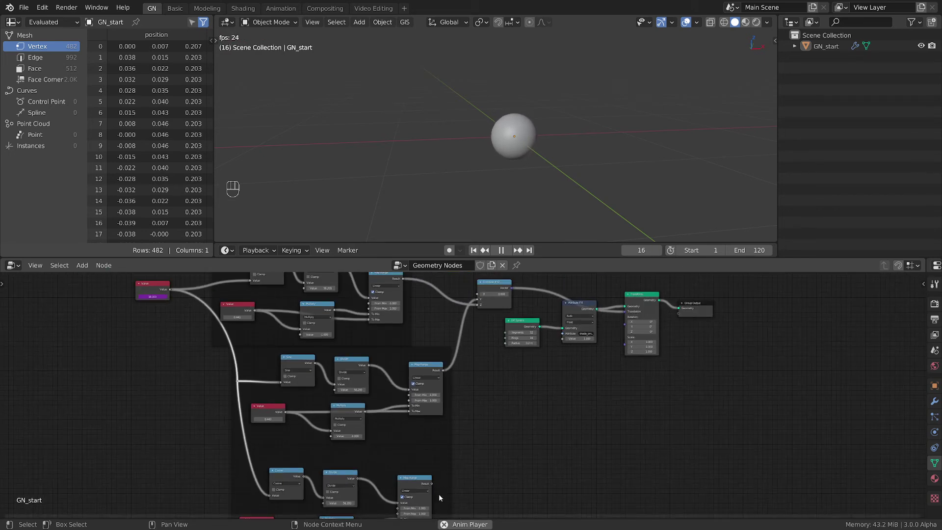
drag(432, 484, 477, 306)
middle_drag(493, 117, 539, 151)
key(grave)
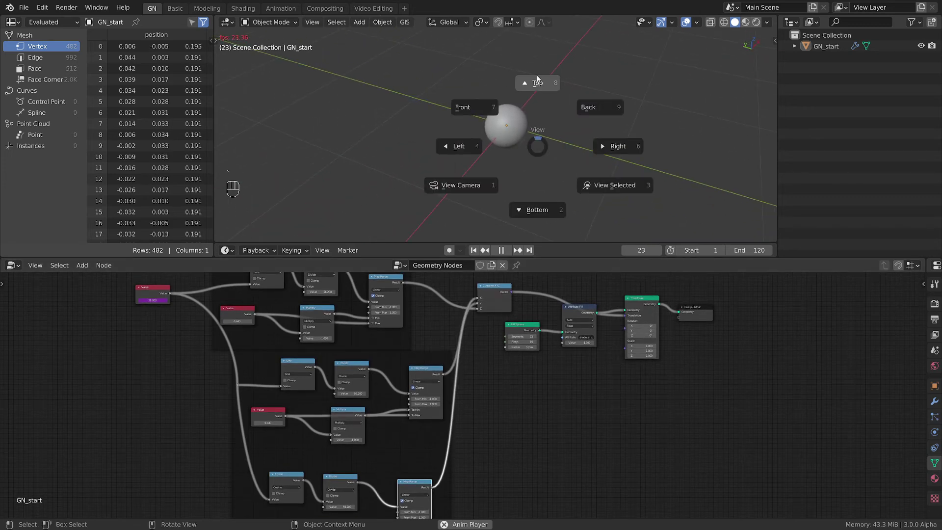
click(537, 81)
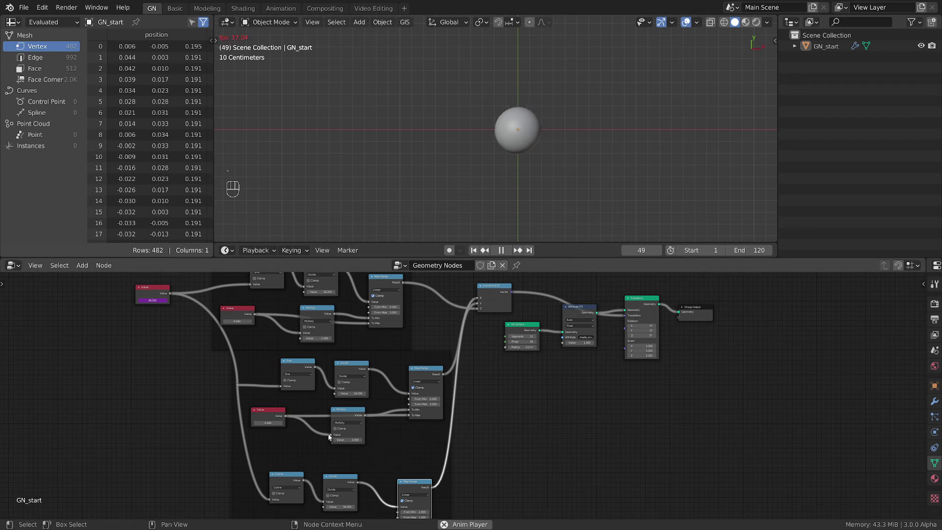
Drive both lower groups from one Value node, delete the redundant Value, and place the shared one between the groups at about 1.12
middle_drag(329, 436, 417, 365)
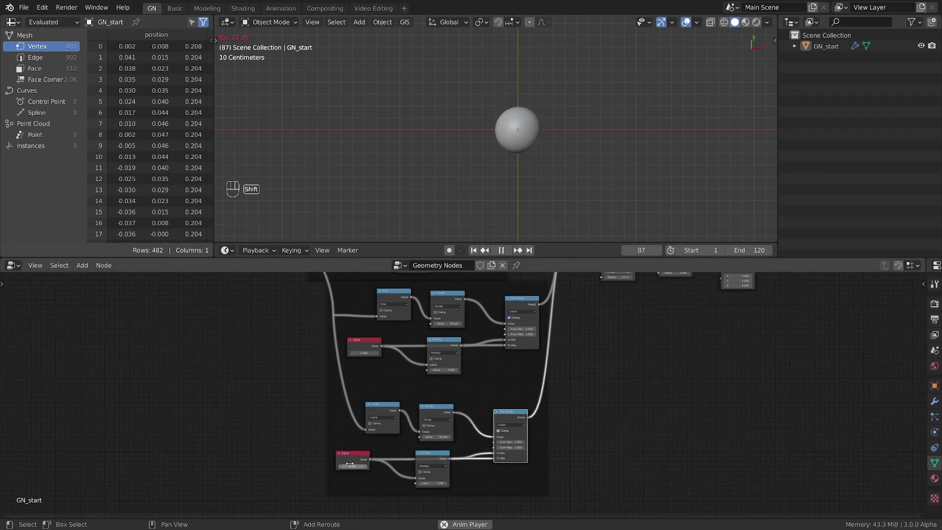
drag(366, 352, 356, 354)
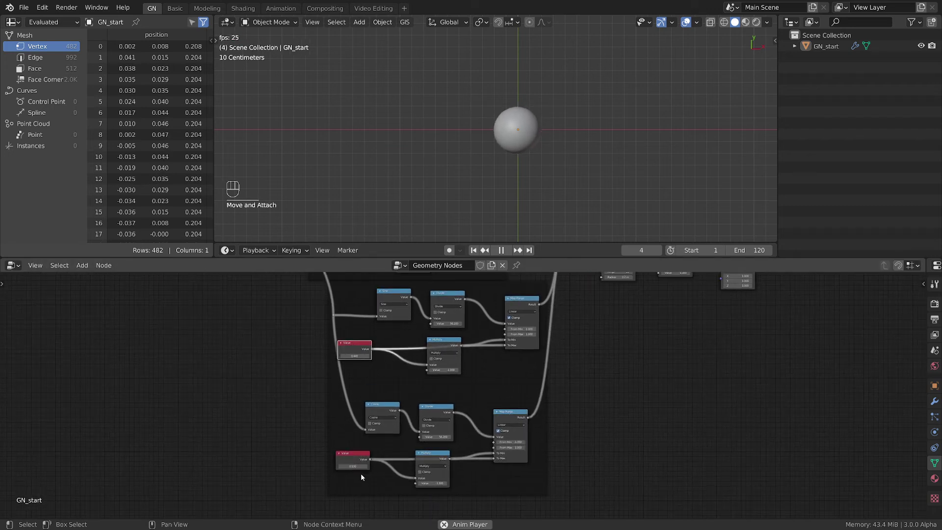
ctrl+drag(371, 459, 371, 349)
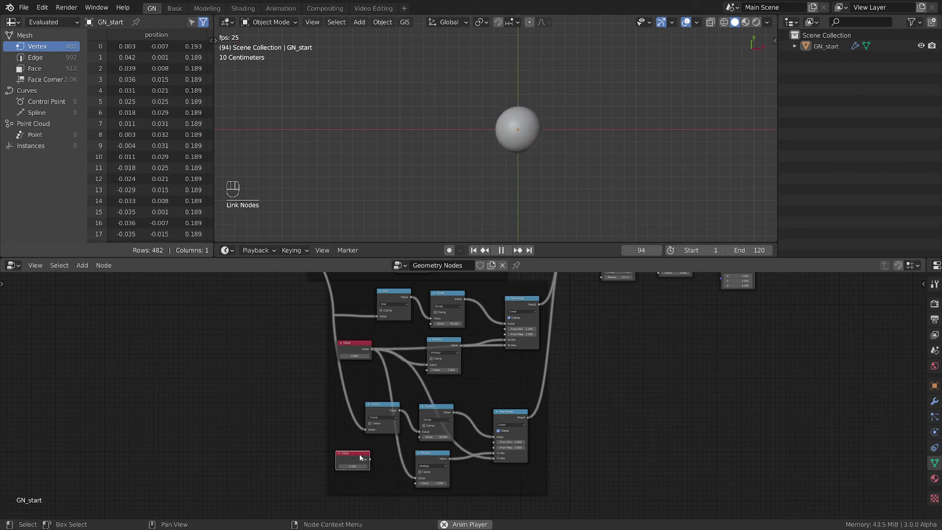
key(x)
drag(354, 343, 350, 411)
scroll(328, 400, up, 2)
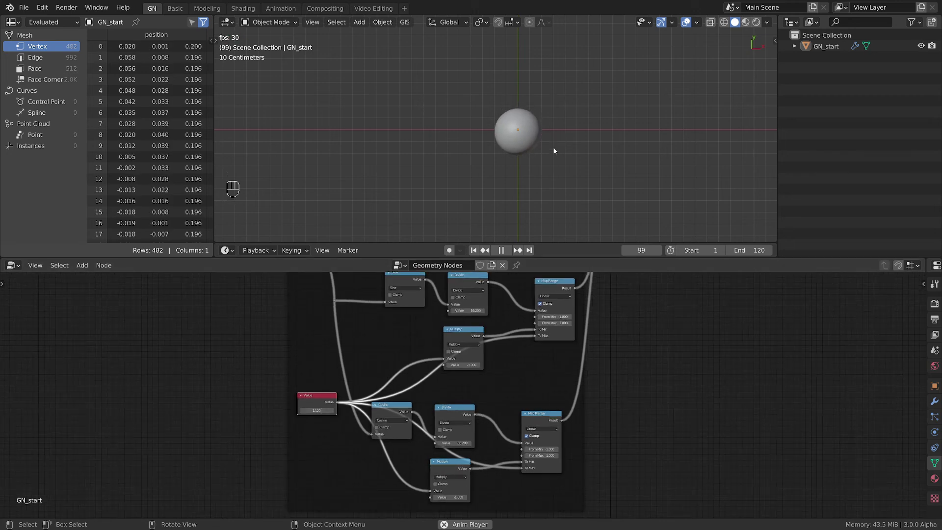
Set the upper frame's Value node to 0.760 and move the lower frame slightly farther down
middle_drag(552, 147, 560, 61)
shift+middle_drag(545, 165, 556, 239)
shift+middle_drag(380, 321, 401, 441)
scroll(380, 387, up, 3)
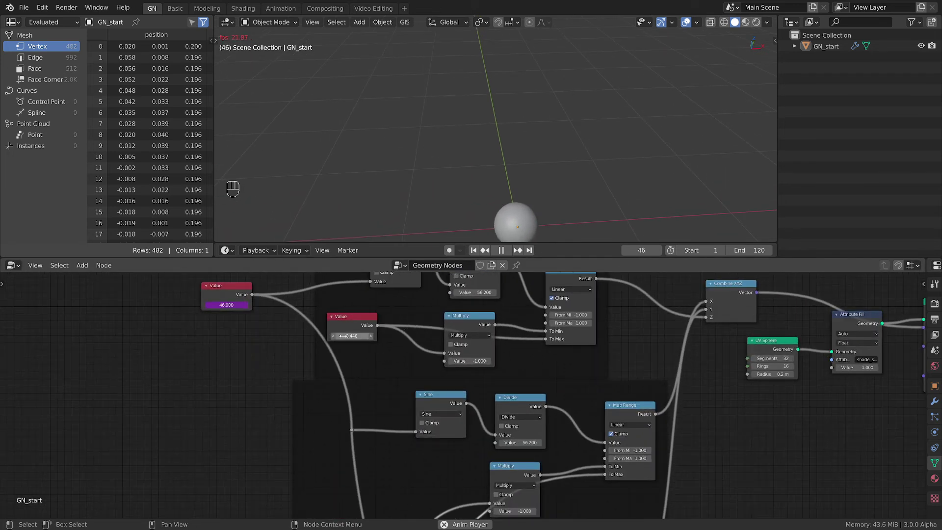
shift+drag(352, 336, 368, 336)
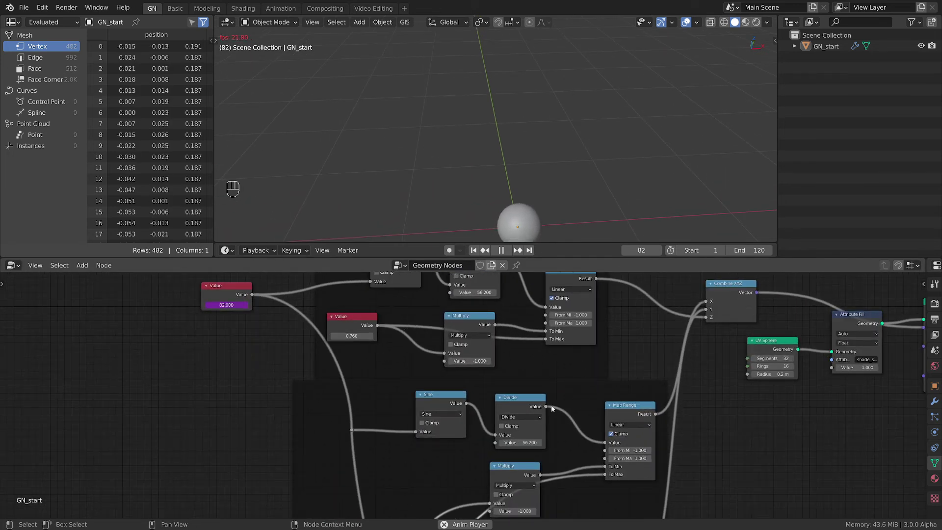
drag(397, 391, 395, 405)
View the animated sphere from the front and stop the playback
middle_drag(597, 164, 556, 123)
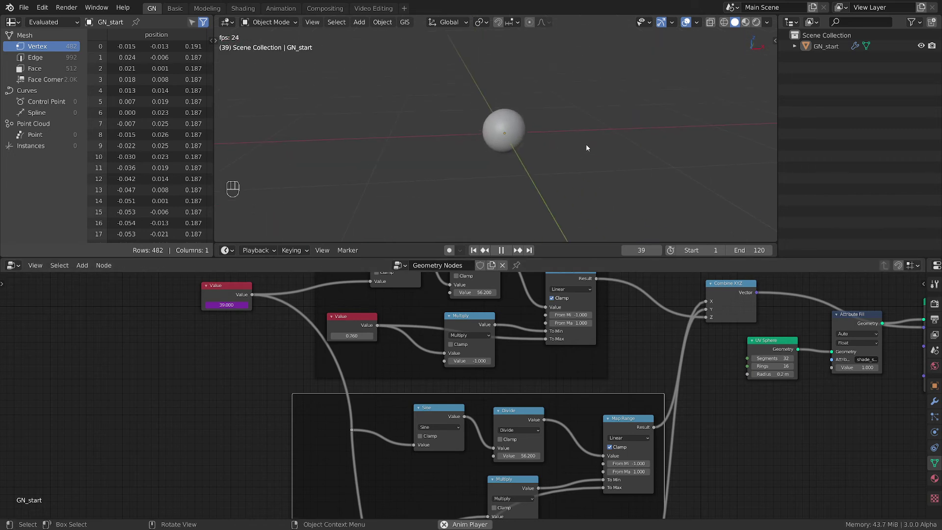
key(grave)
click(526, 113)
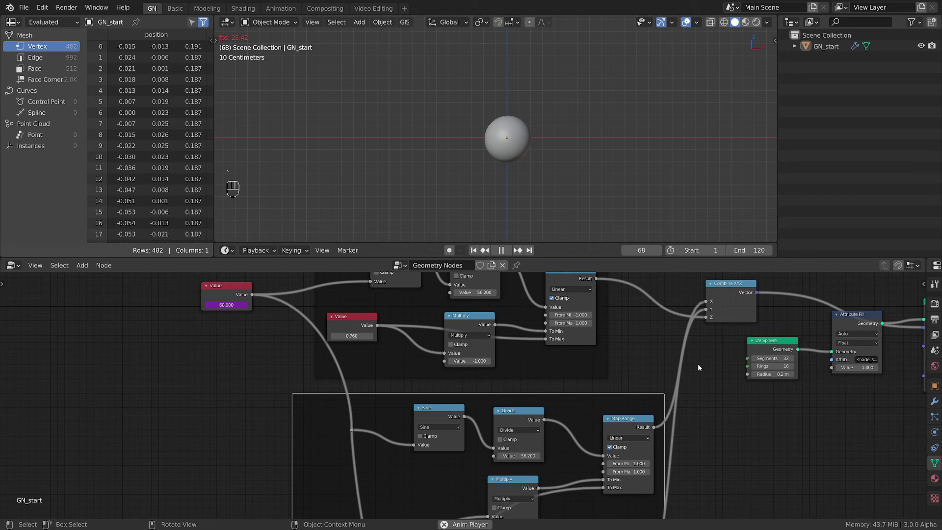
middle_drag(714, 408, 488, 411)
key(space)
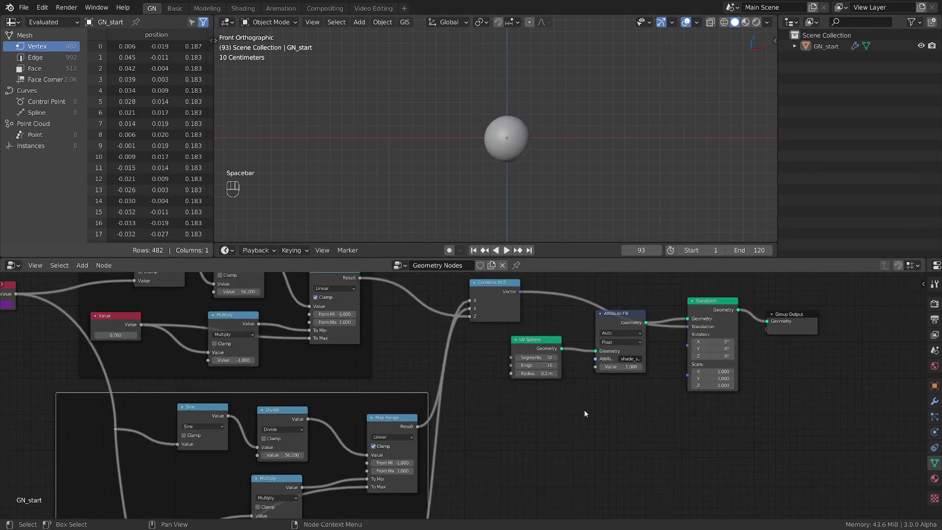
Move Group Output farther from Transform and insert a Material Assign node on the link between them
scroll(640, 405, up, 1)
middle_drag(640, 405, 516, 442)
drag(696, 335, 763, 336)
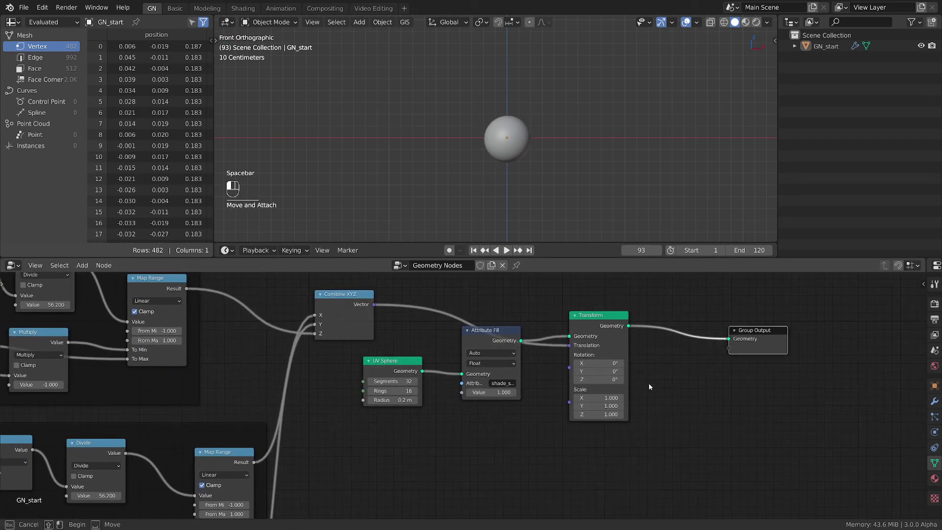
key(shift+a)
mouse_move(668, 384)
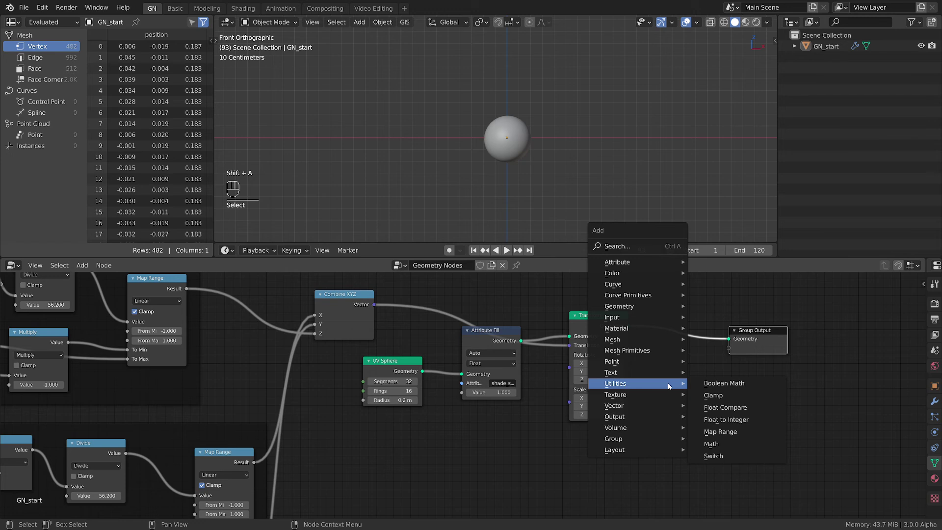
mouse_move(661, 330)
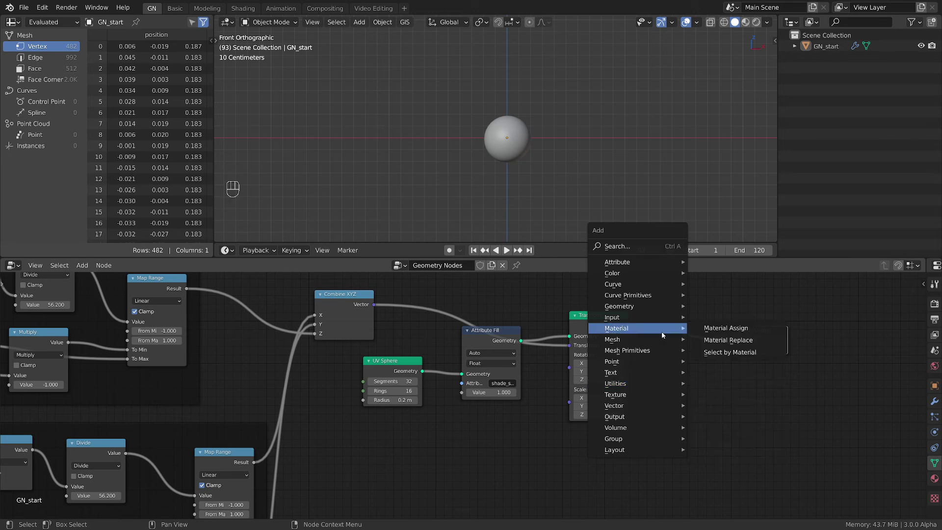
click(730, 329)
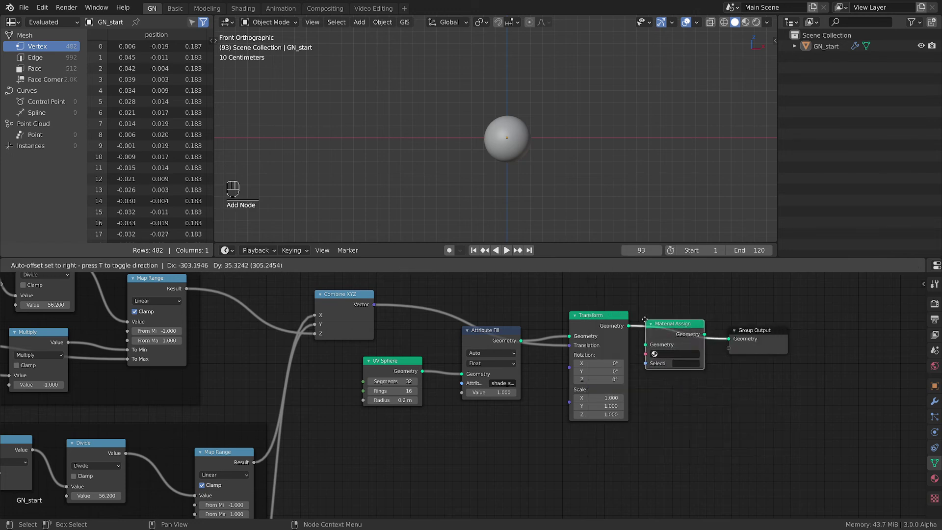
click(662, 320)
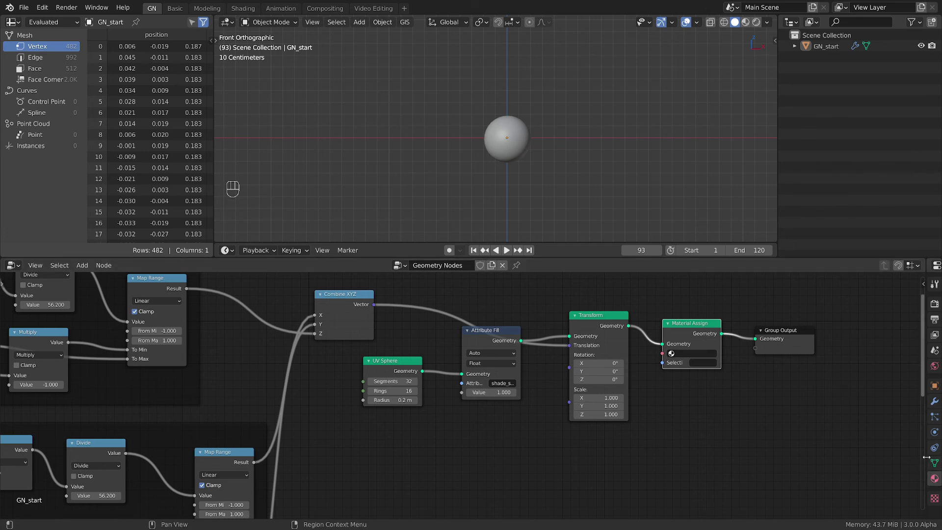
Create a new material for GN_start and choose it in the Material Assign node
drag(926, 457, 774, 456)
click(866, 349)
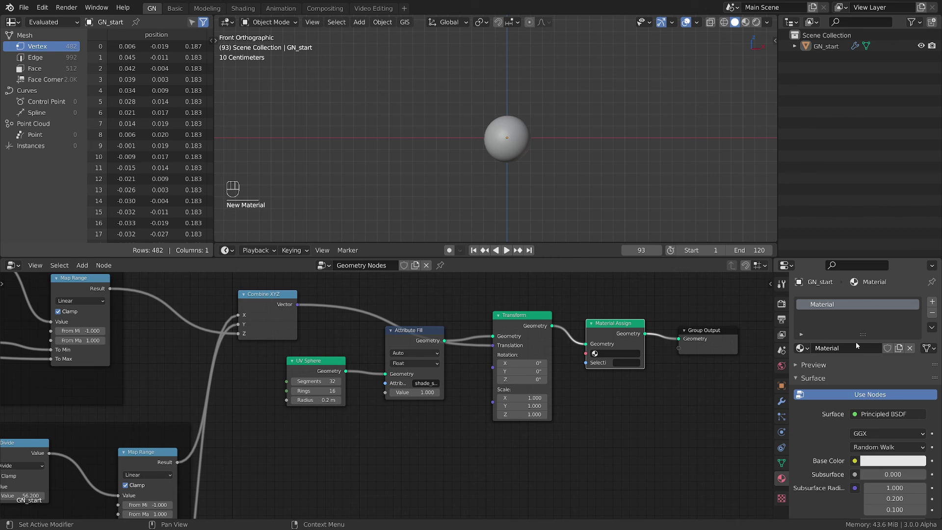
click(594, 353)
click(612, 368)
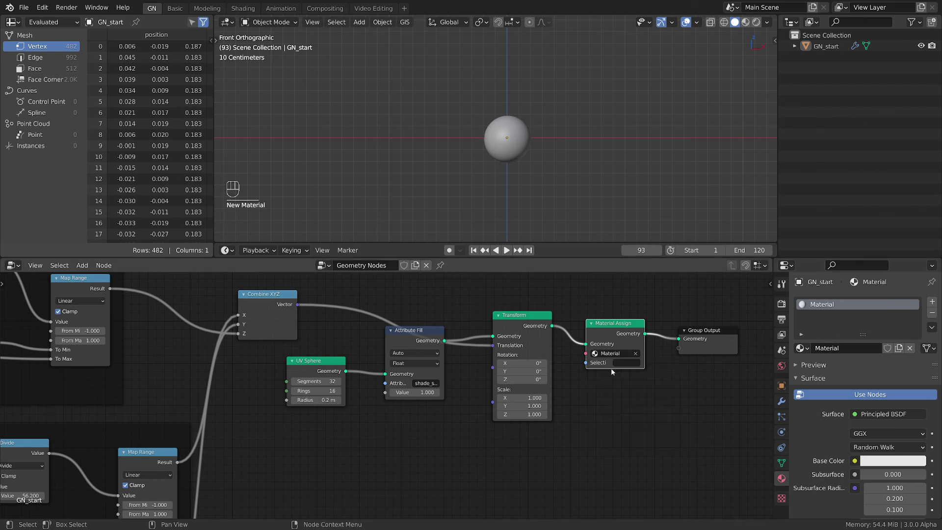
scroll(510, 149, up, 3)
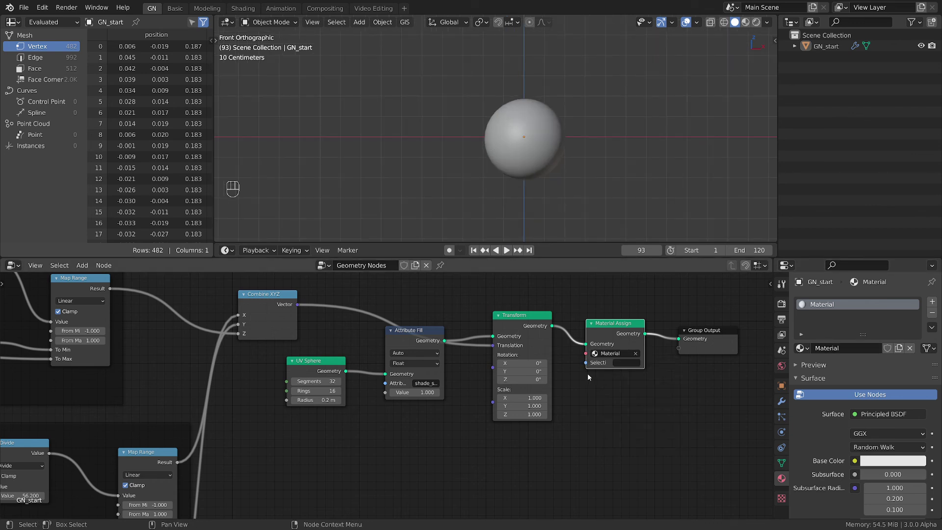